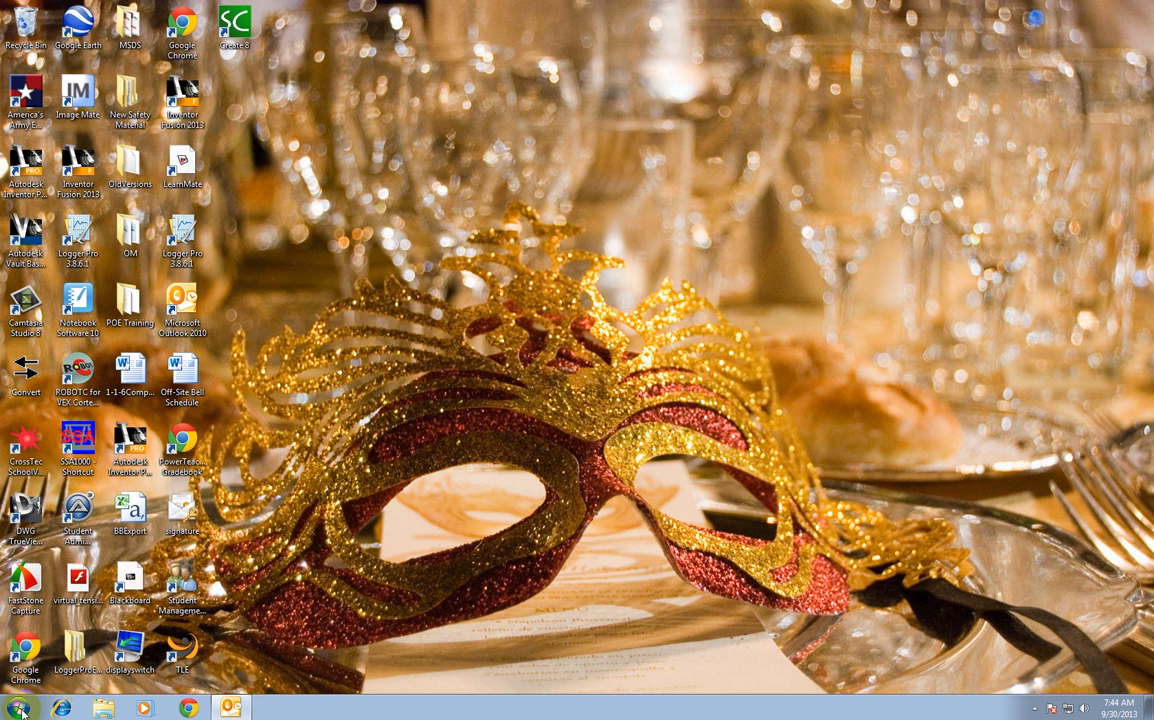
Find Adobe Acrobat X Pro by searching the installed programs for "adob" and launch it
click(20, 711)
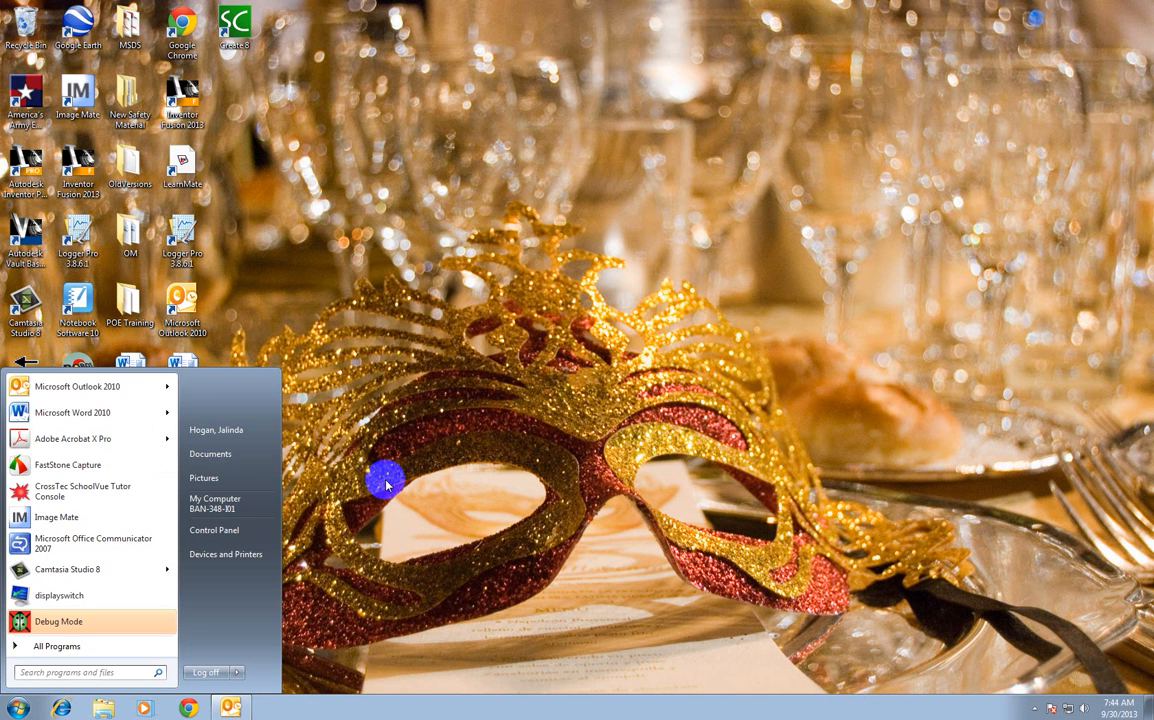
text(adob)
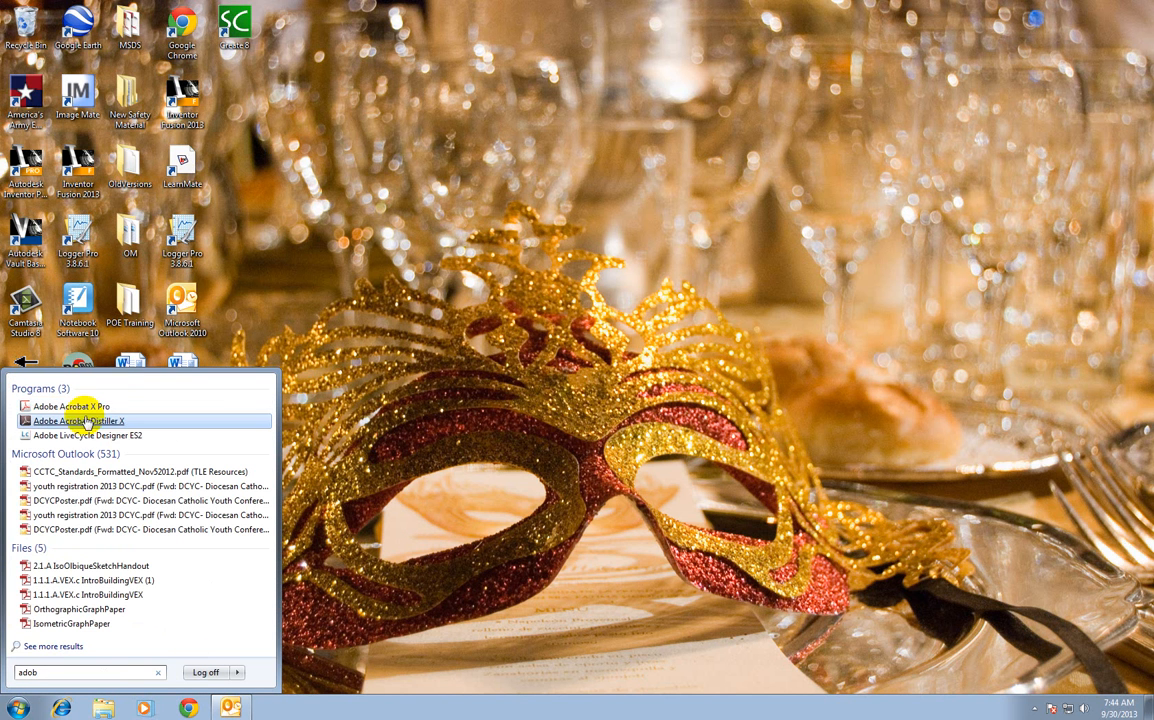
click(90, 406)
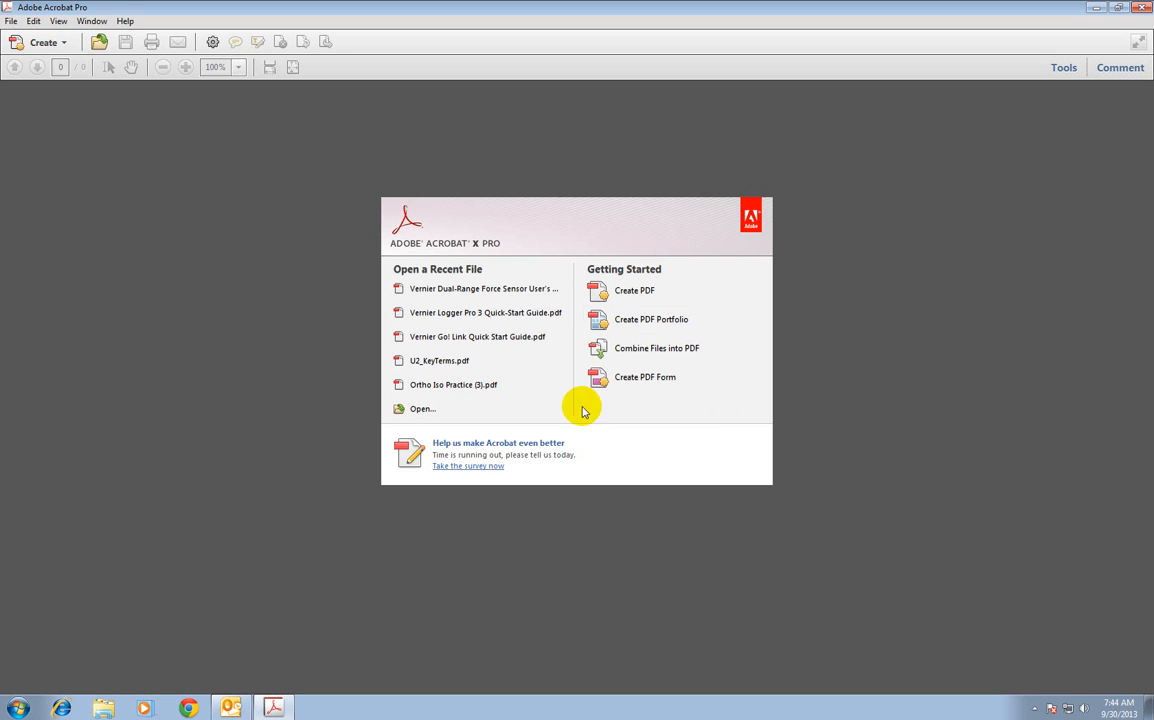
Create a new PDF portfolio with the Freeform layout, comparing it with the Grid, Linear and Wave layouts and adding no files
click(646, 322)
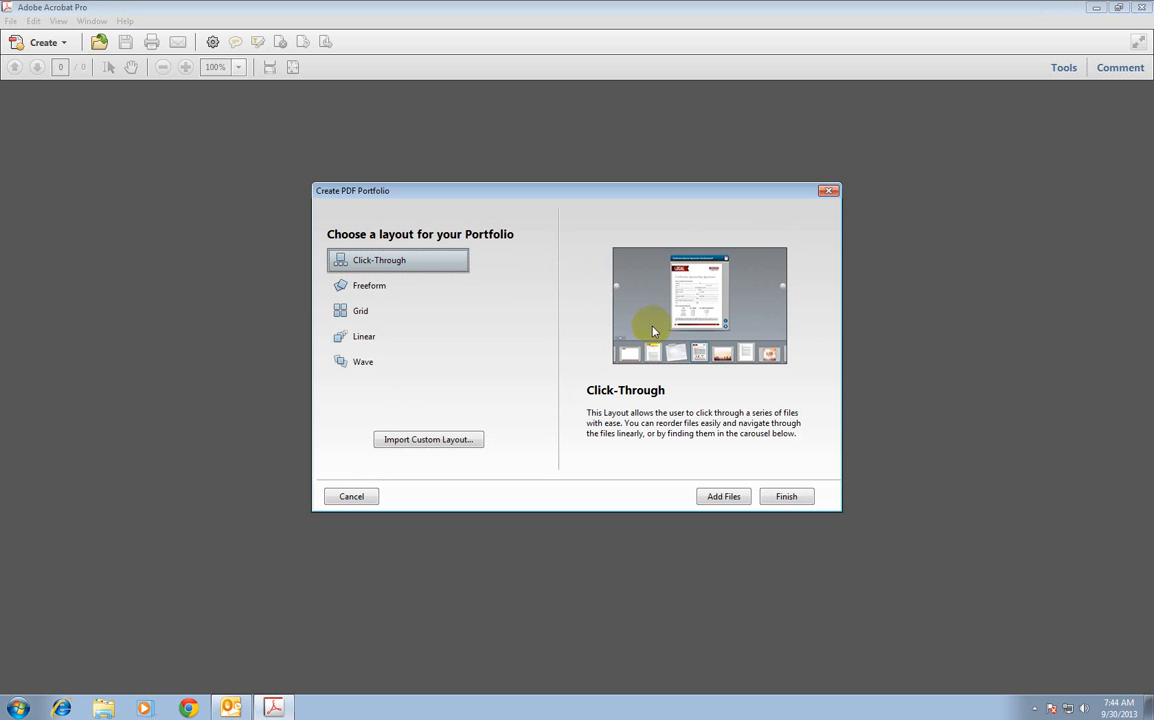
click(372, 289)
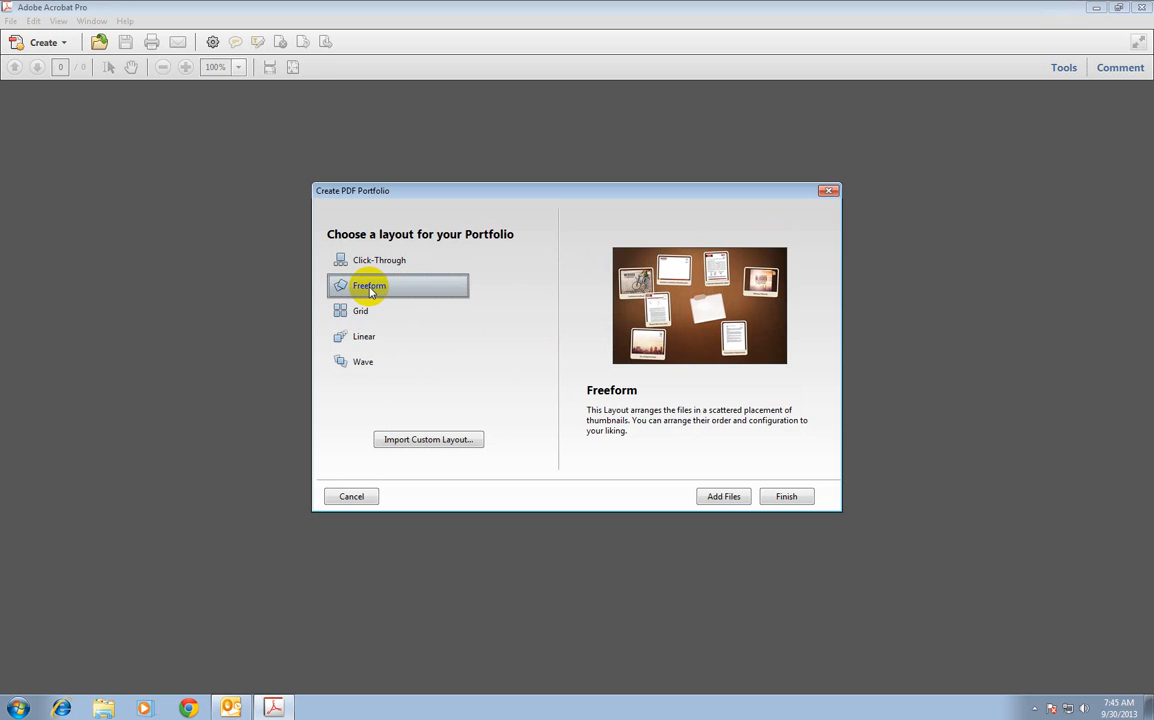
click(362, 311)
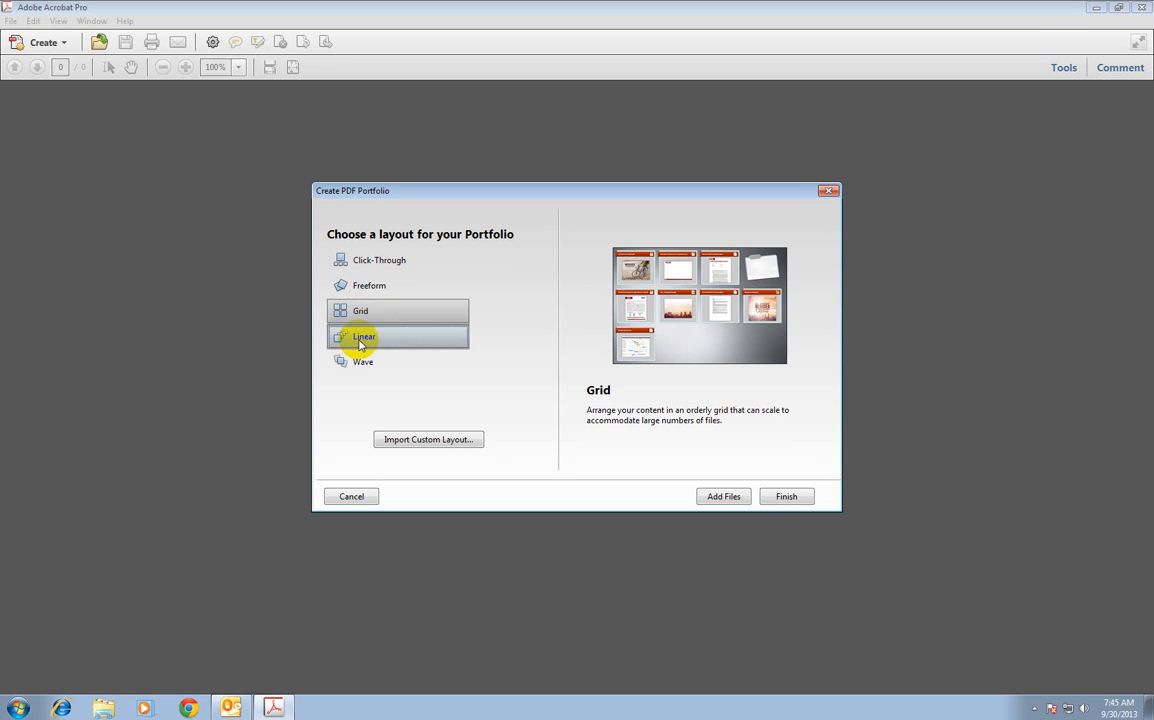
click(361, 342)
click(362, 362)
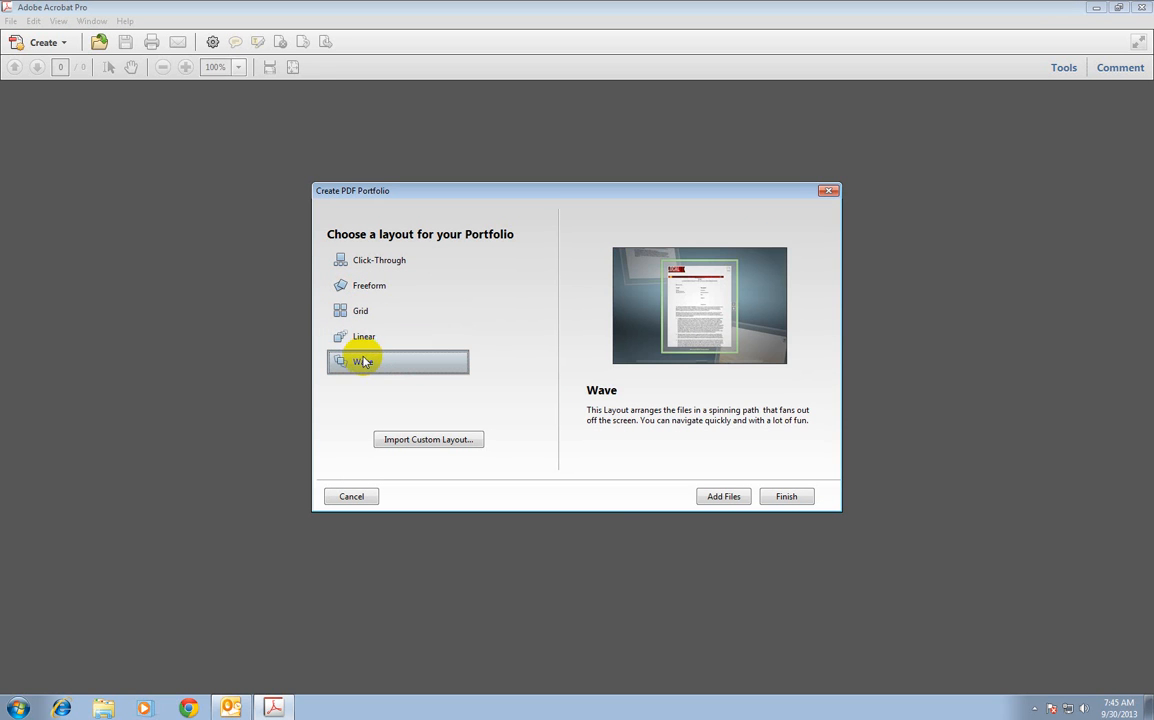
click(382, 288)
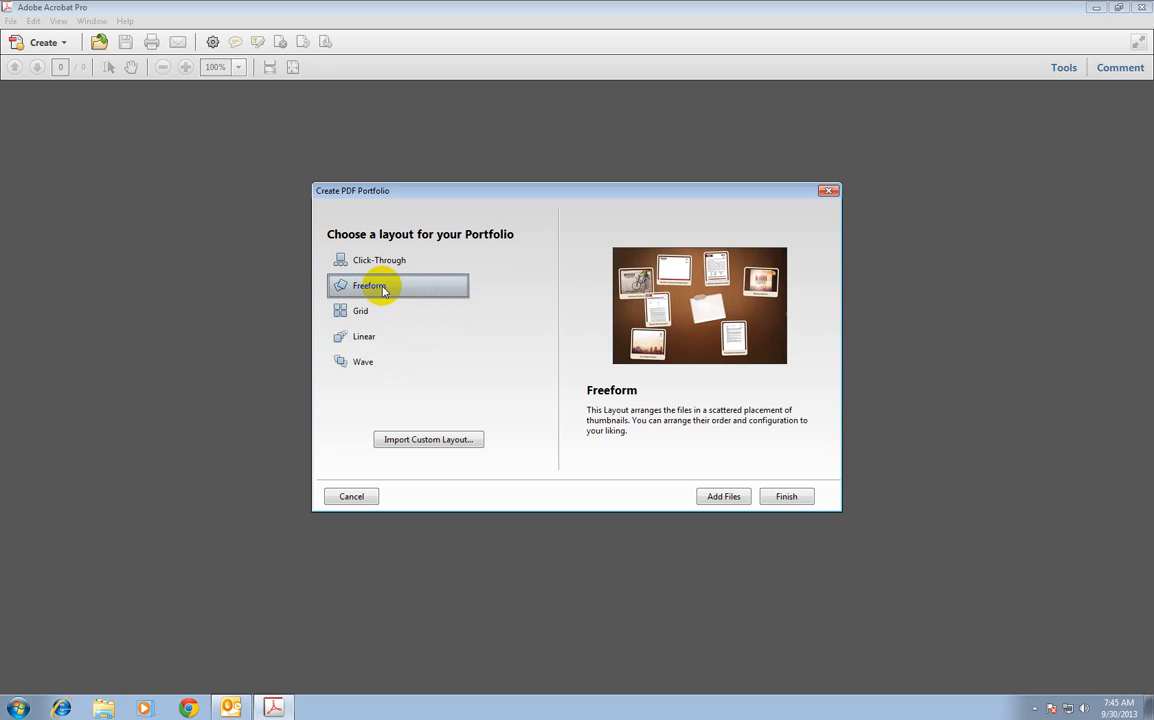
click(785, 497)
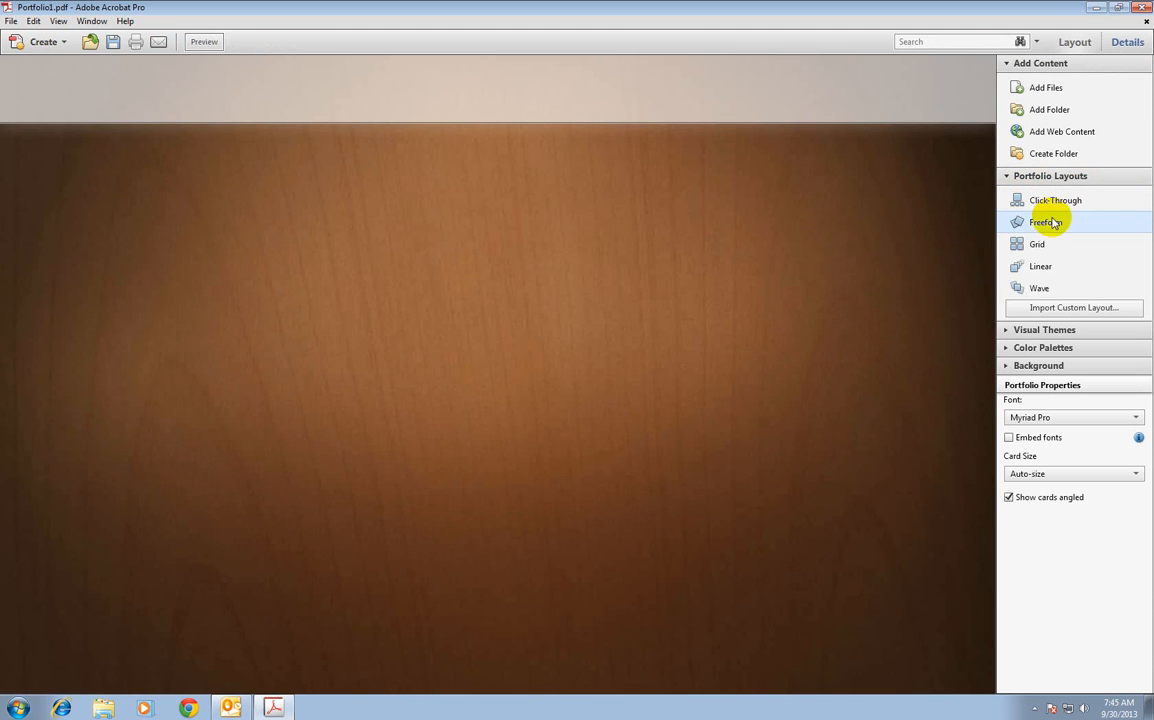
Add the Australian-Engineering-Week image to the portfolio header and resize it to fill the header's height
click(1005, 178)
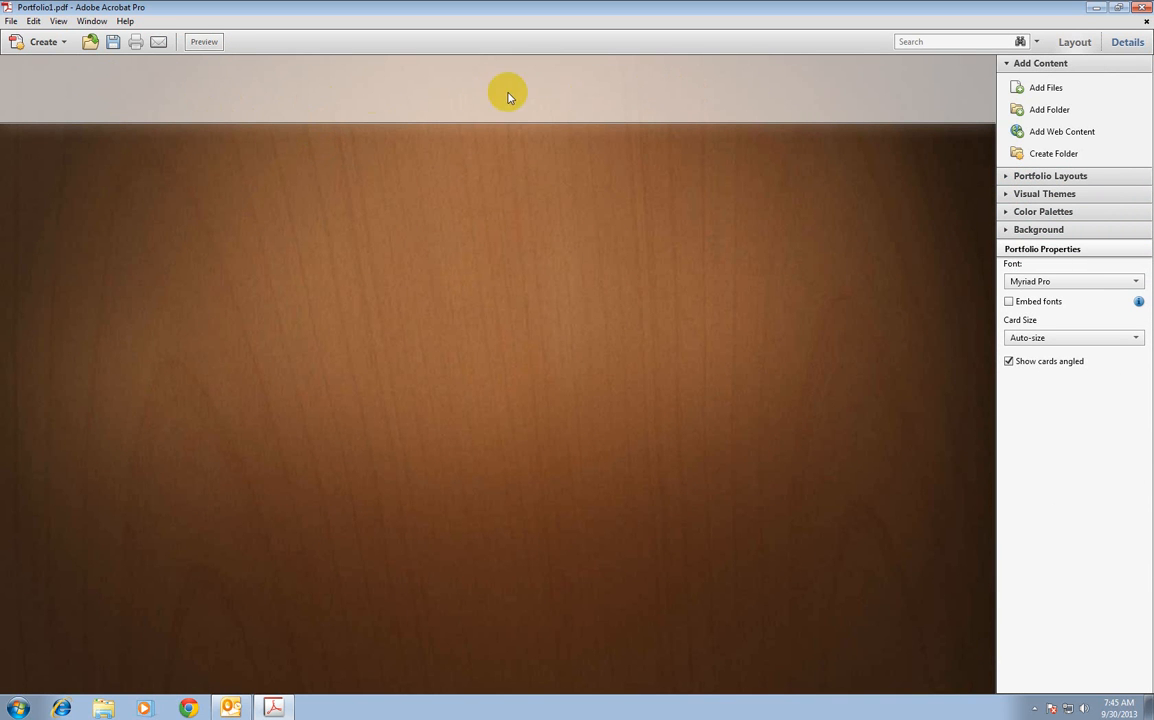
click(256, 95)
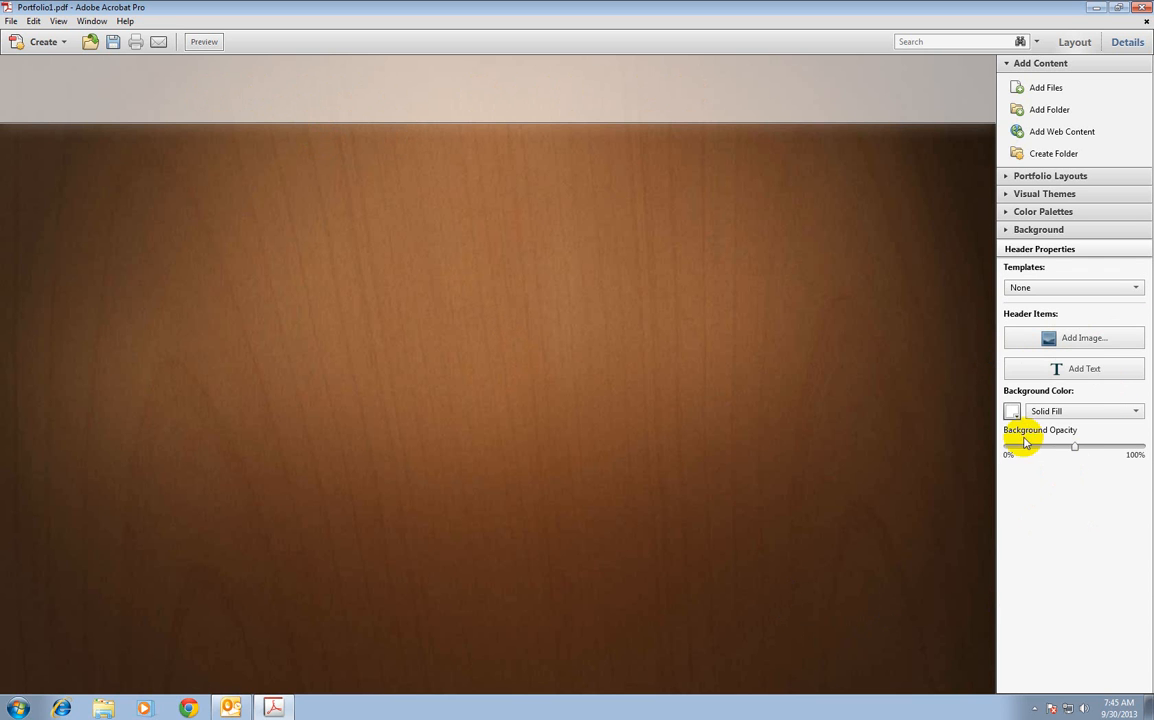
click(1083, 339)
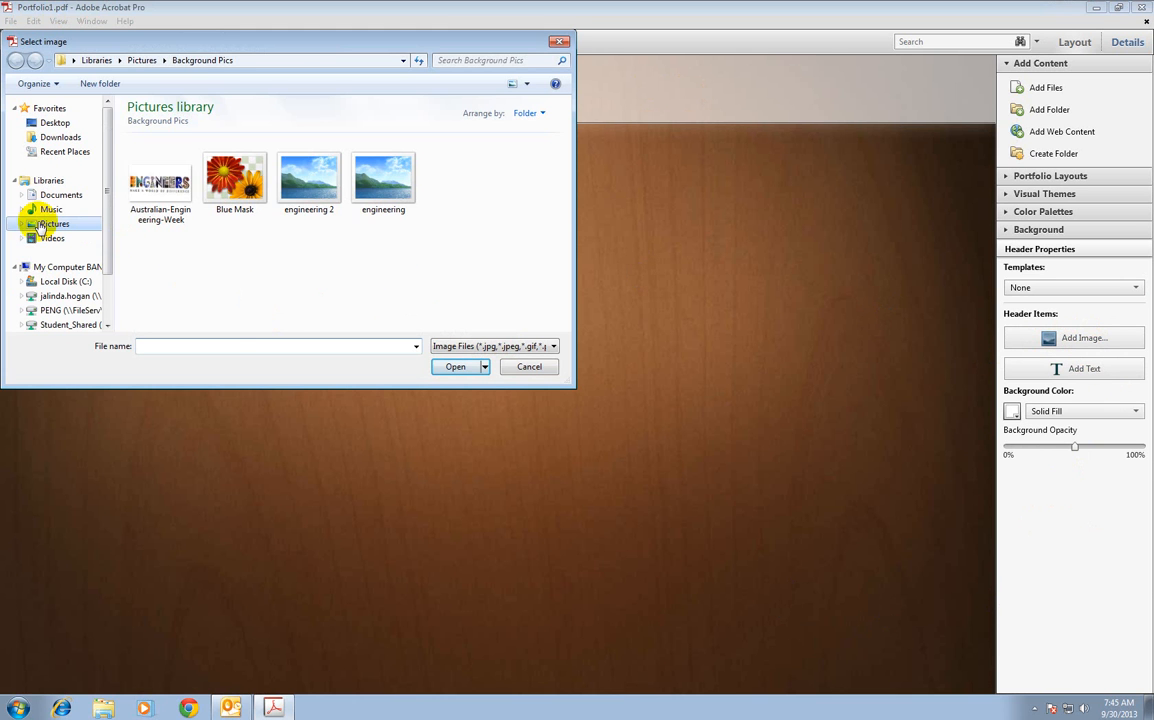
click(150, 186)
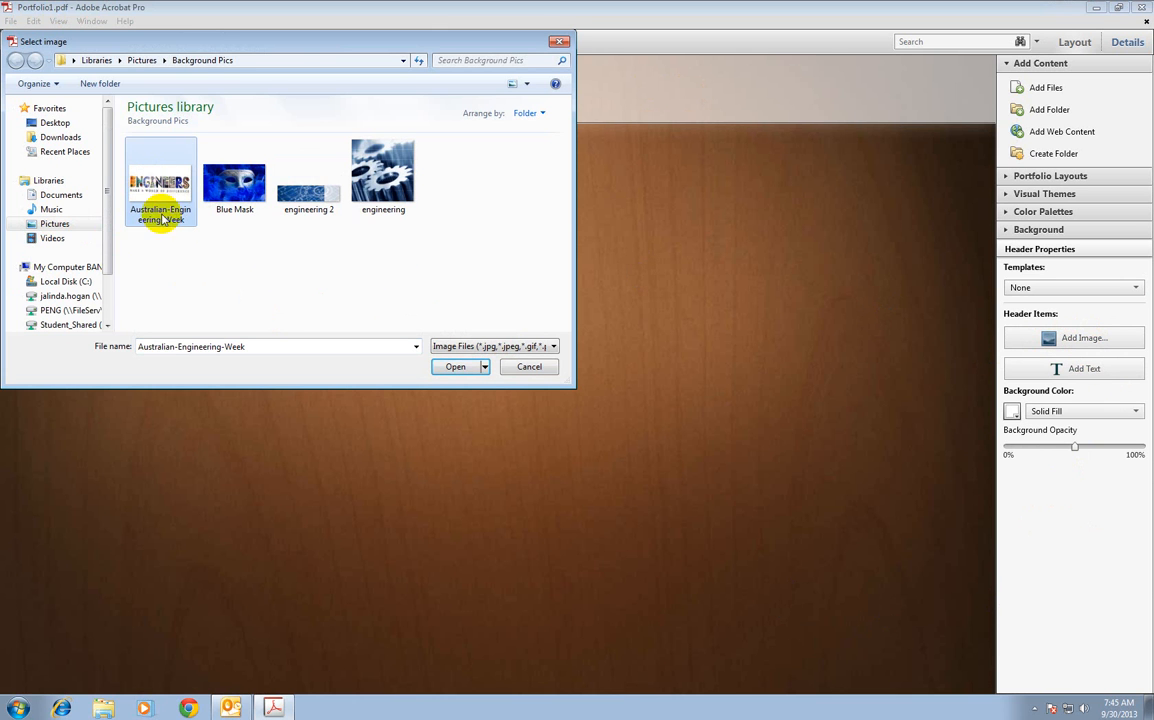
click(455, 367)
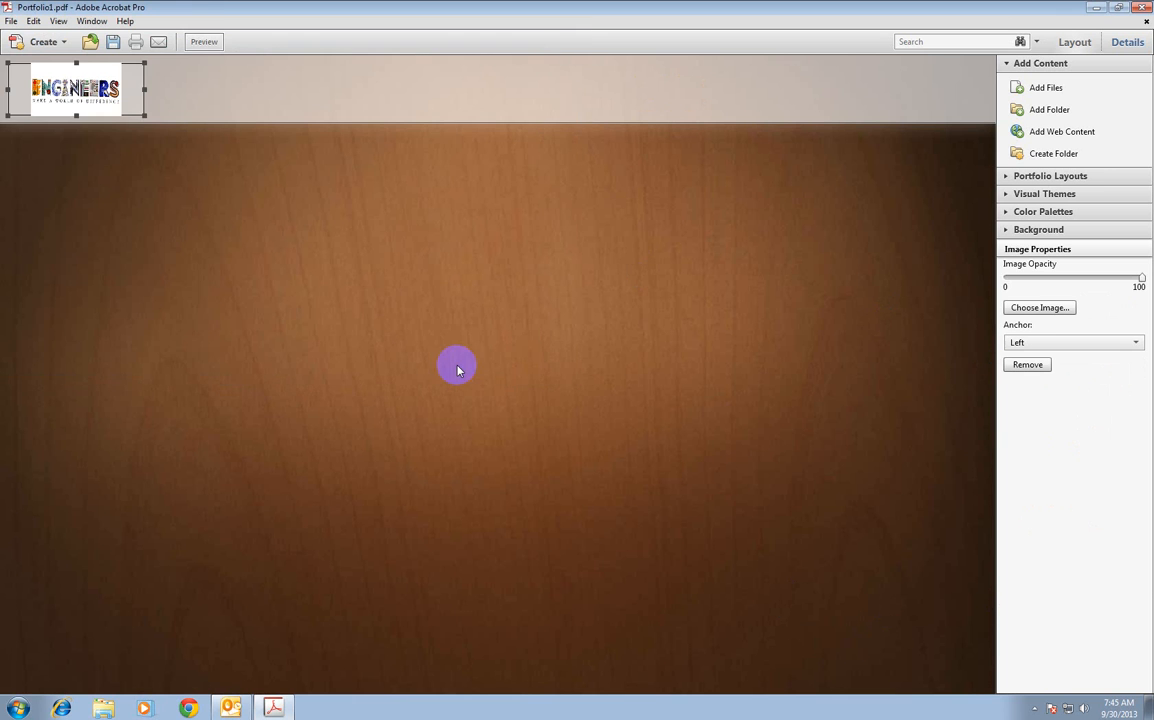
mouse_move(144, 116)
mouse_down()
mouse_move(98, 111)
mouse_move(130, 125)
mouse_up()
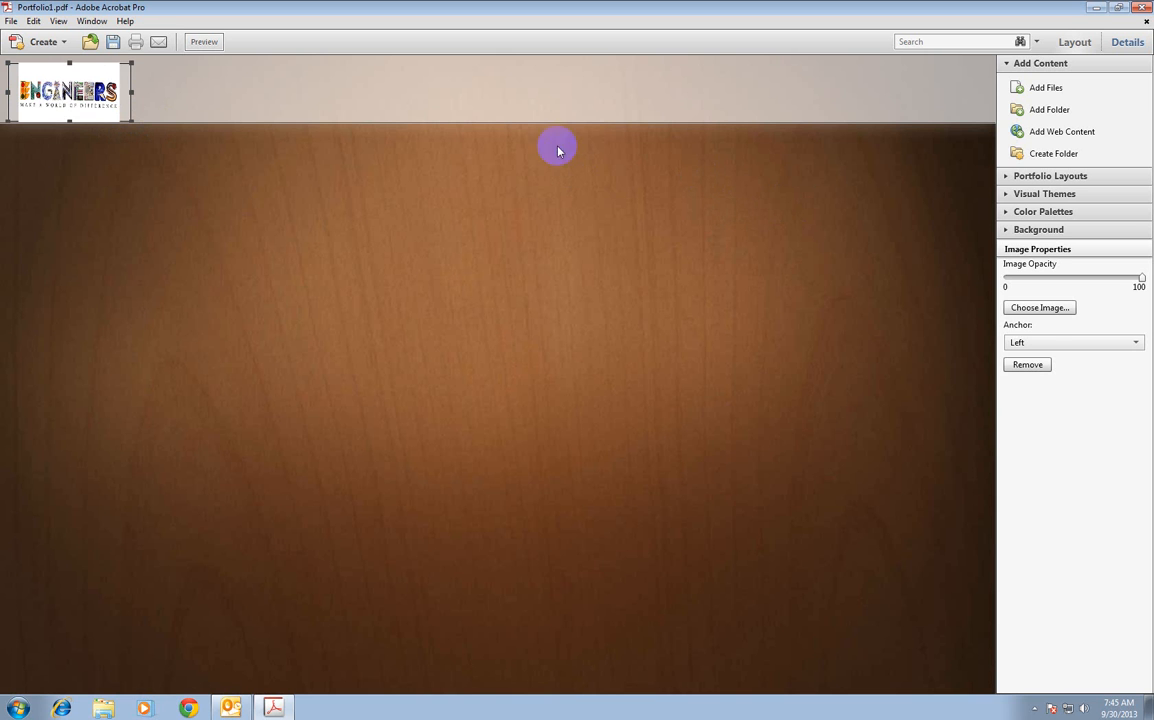
Add a text box to the header beside the image and set its font to Georgia
click(338, 101)
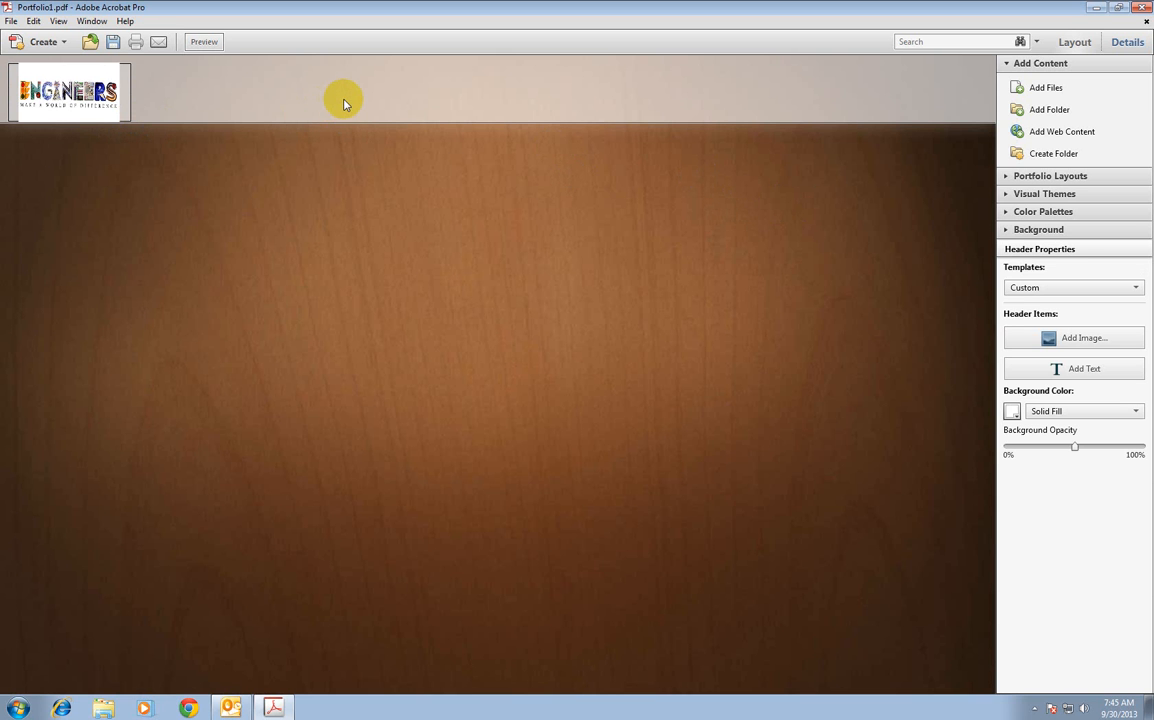
click(1081, 371)
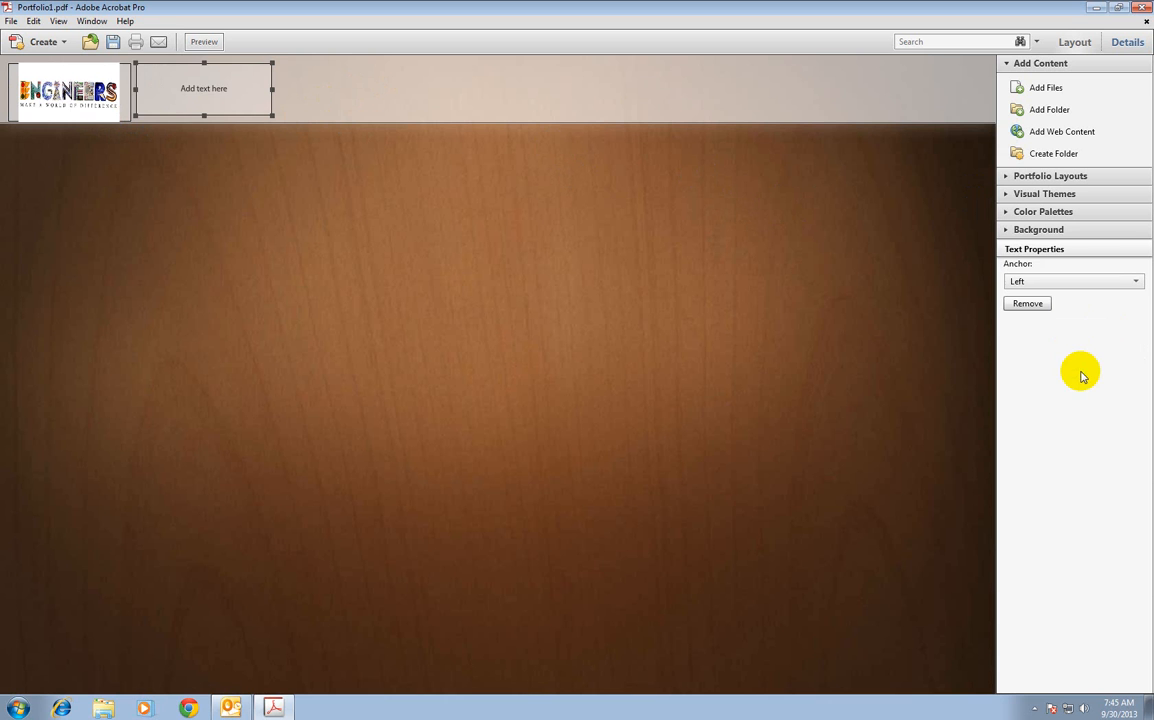
click(209, 93)
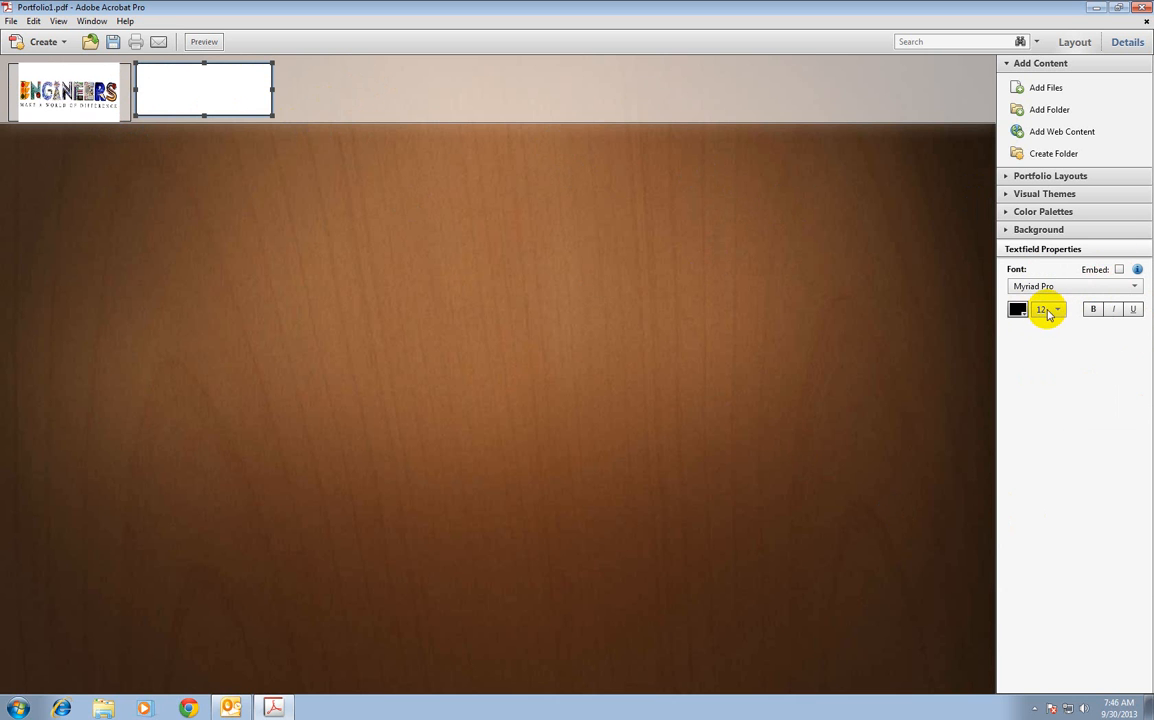
click(1124, 289)
drag(1139, 346, 1137, 329)
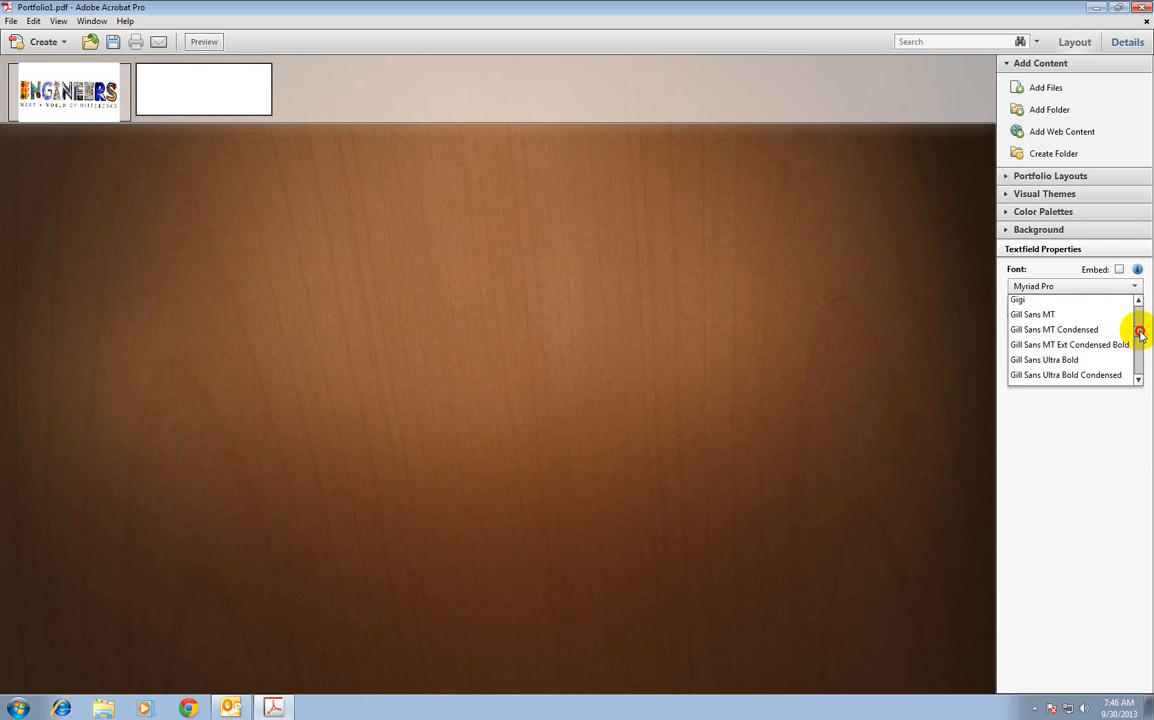
click(1137, 301)
click(1137, 301)
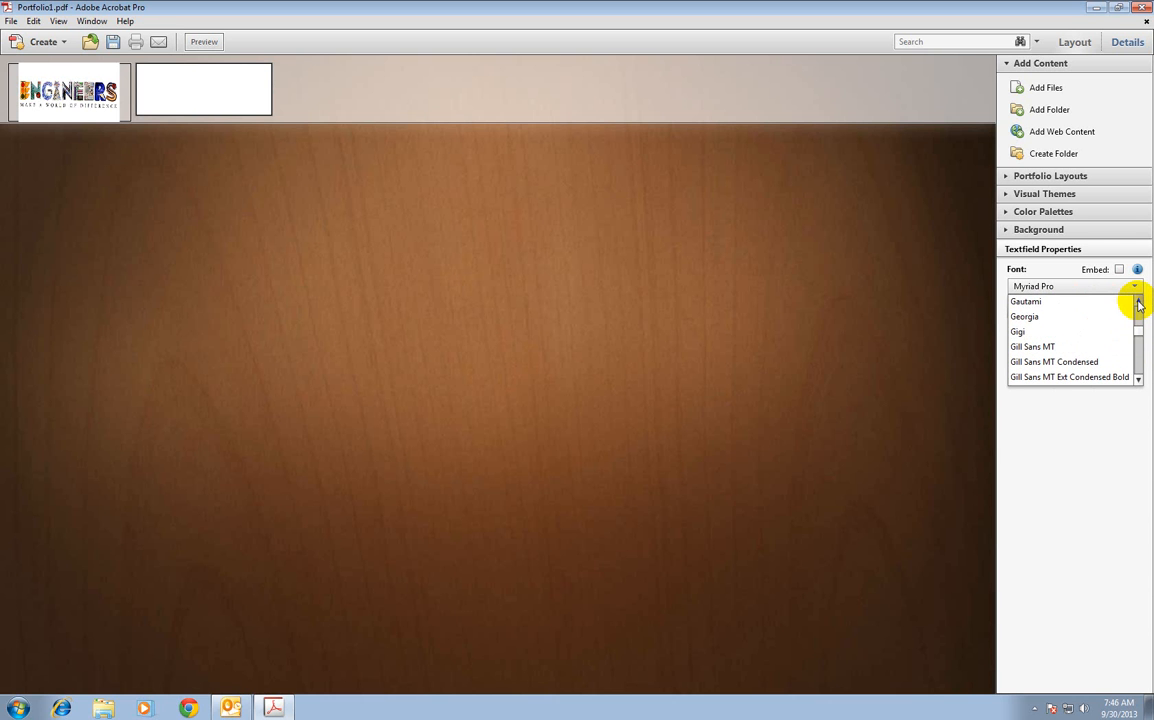
click(1045, 316)
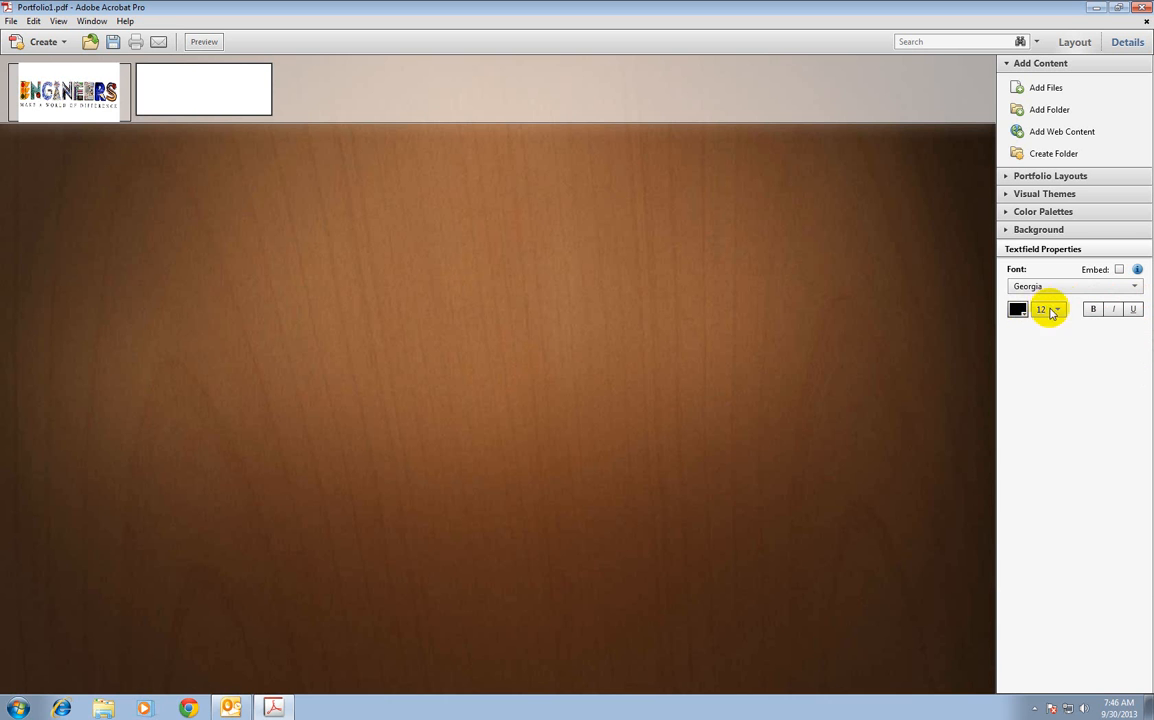
Set the header text to size 48 and colour it dark purple
click(1060, 311)
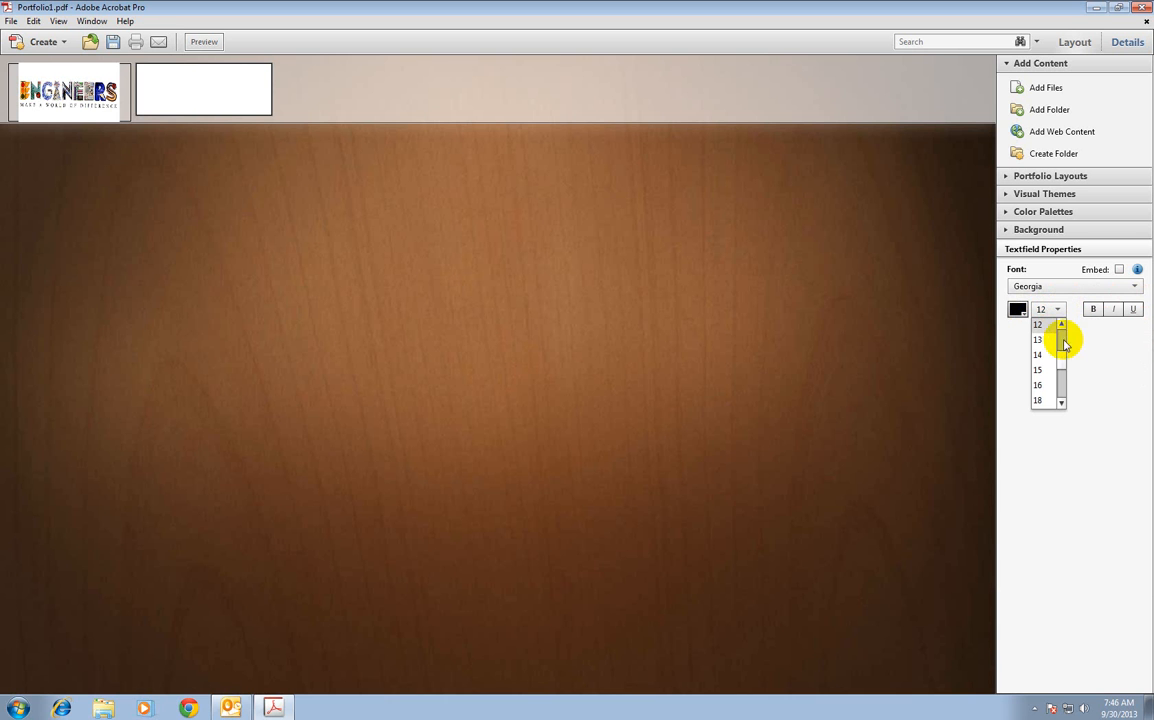
drag(1065, 365, 1064, 389)
click(1043, 389)
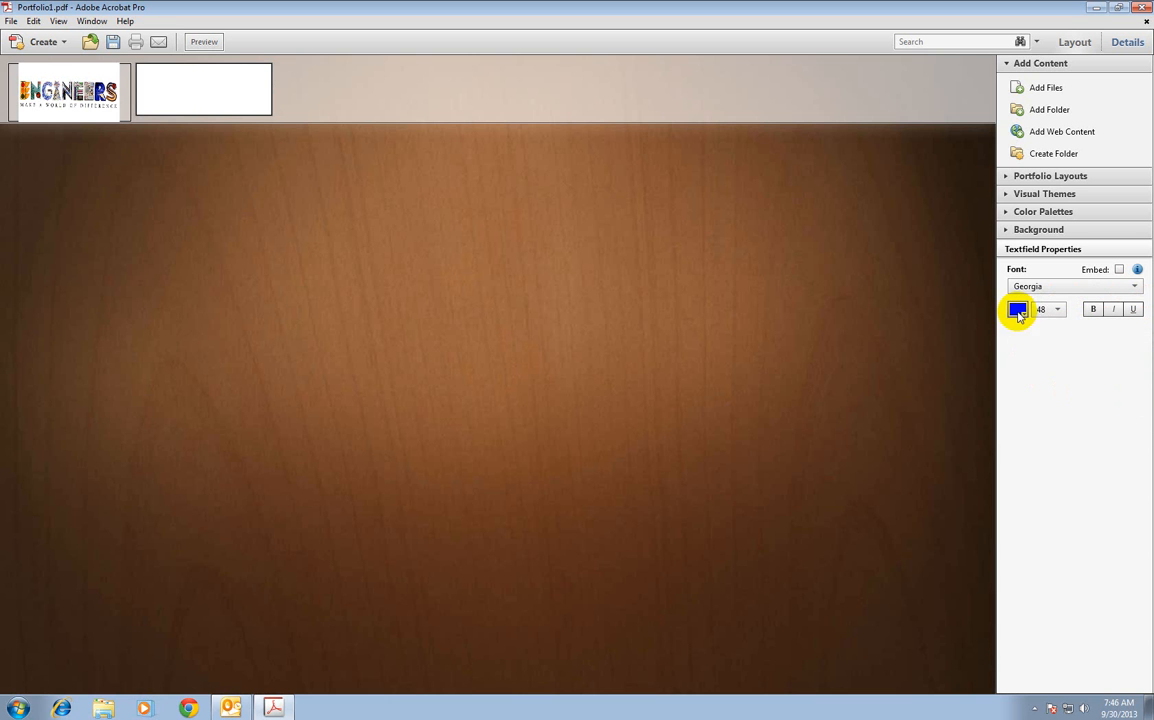
click(1018, 311)
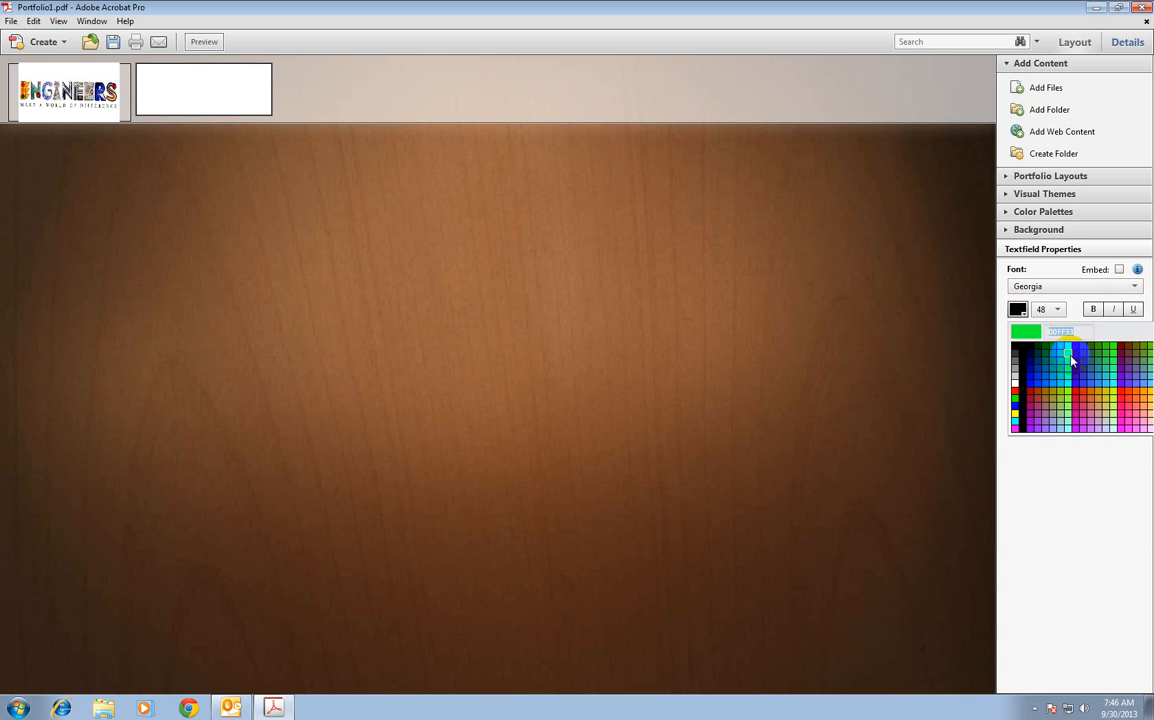
click(1073, 361)
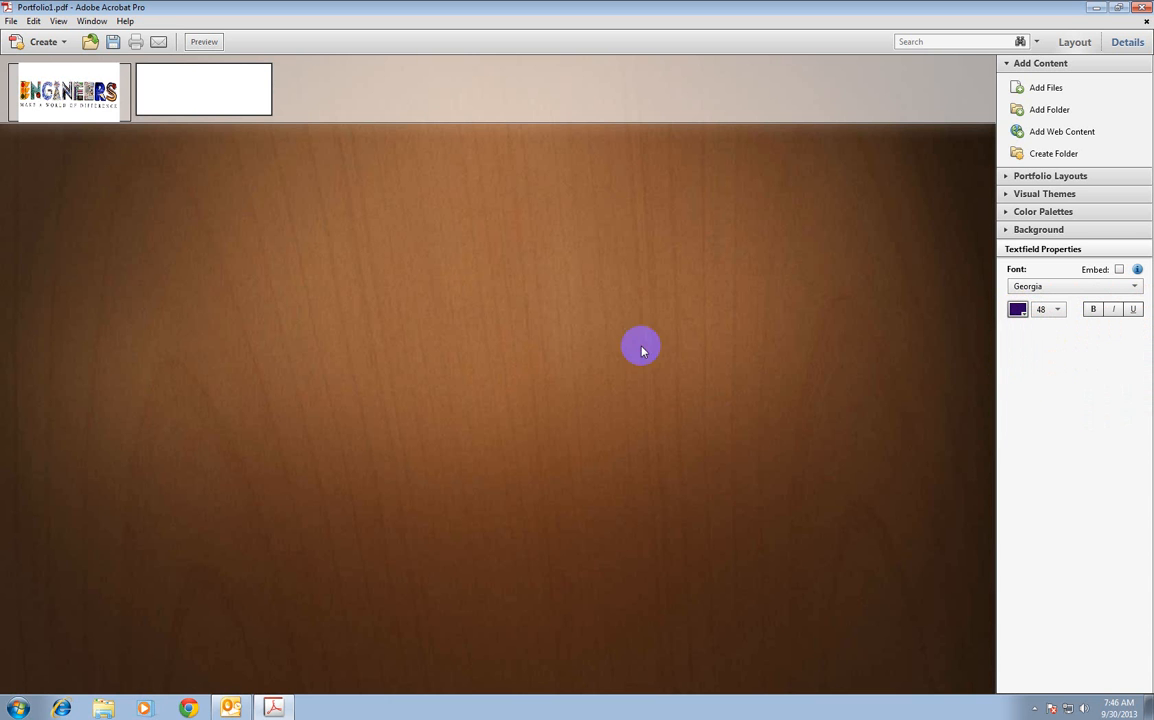
Enter the owner's courtesy title and surname followed by "'s Portfolio" as the header title, and widen the text box across most of the header
click(210, 89)
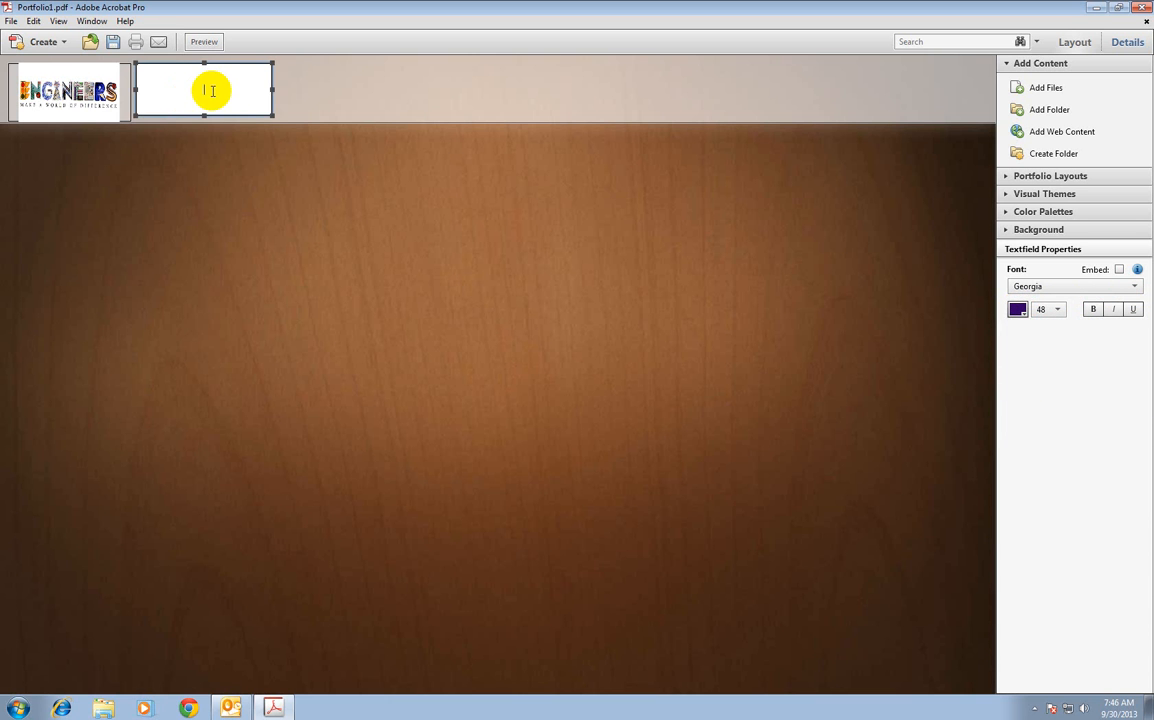
text(Mrs. H)
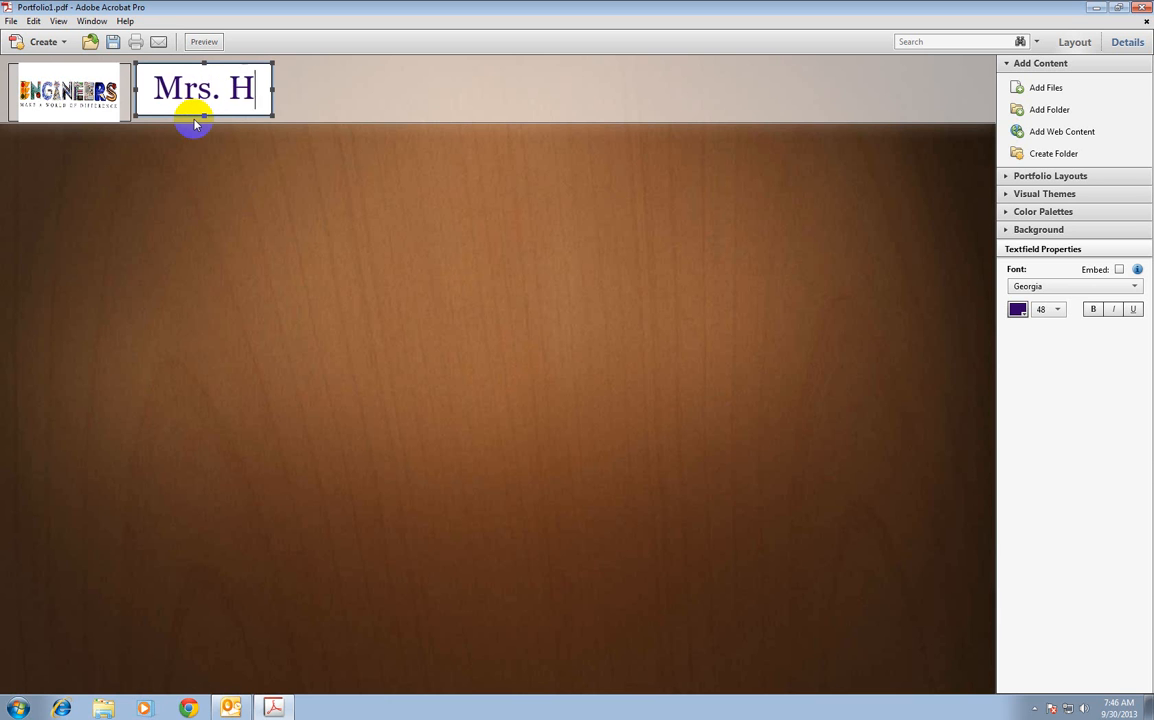
text(ogan's P)
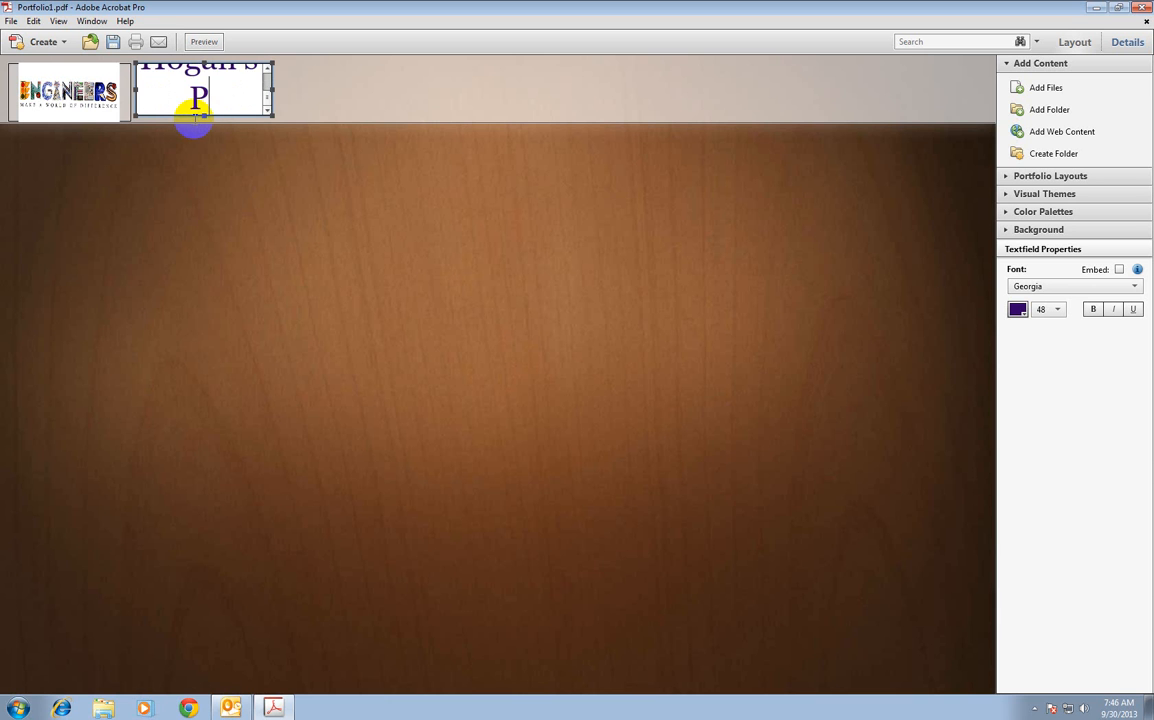
text(ortfolio)
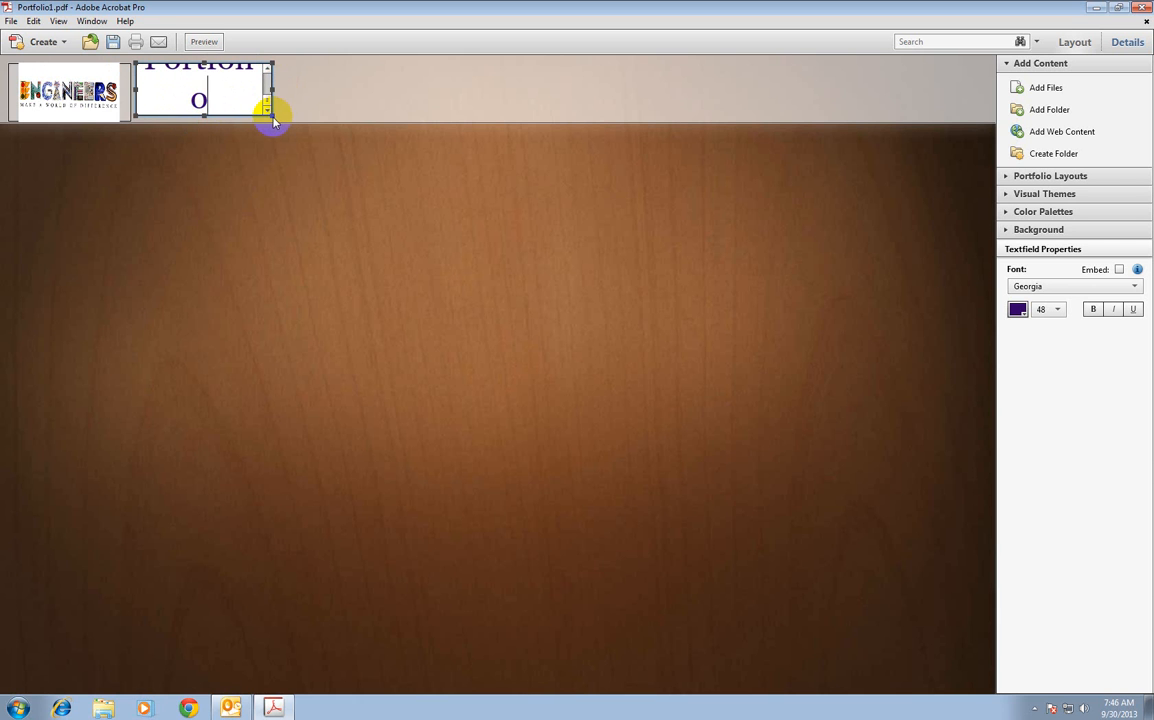
drag(272, 116, 827, 118)
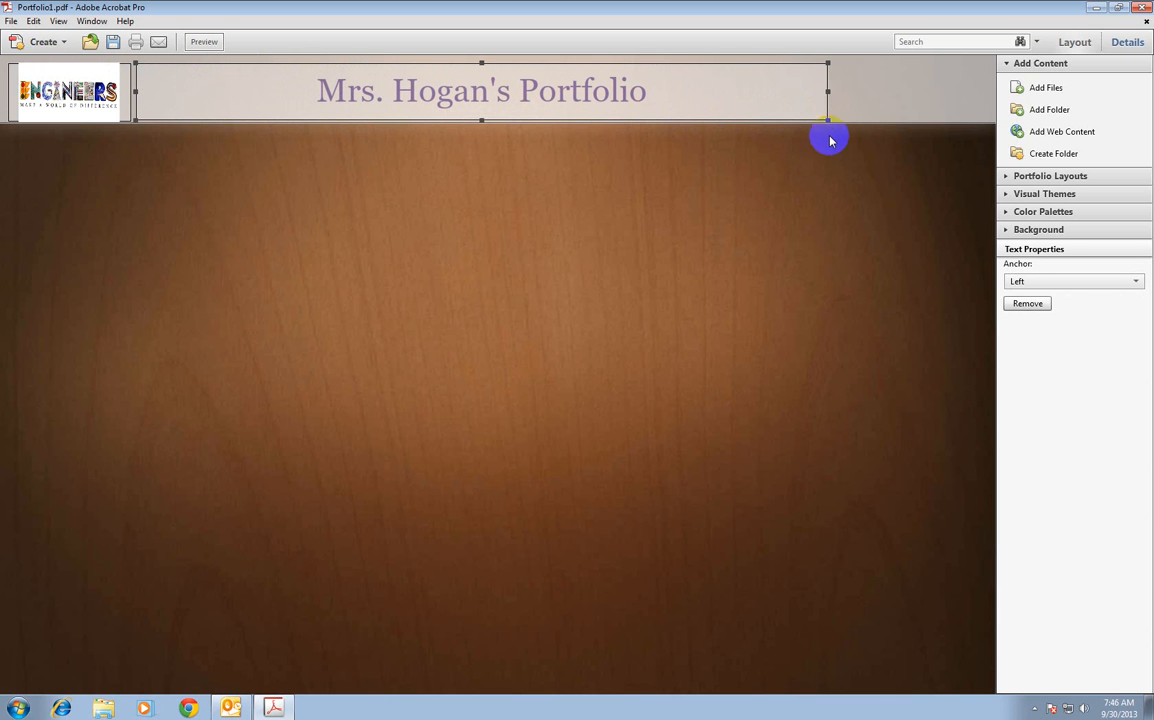
Give the header a light pink solid background fill with an opacity of about 50%
click(883, 98)
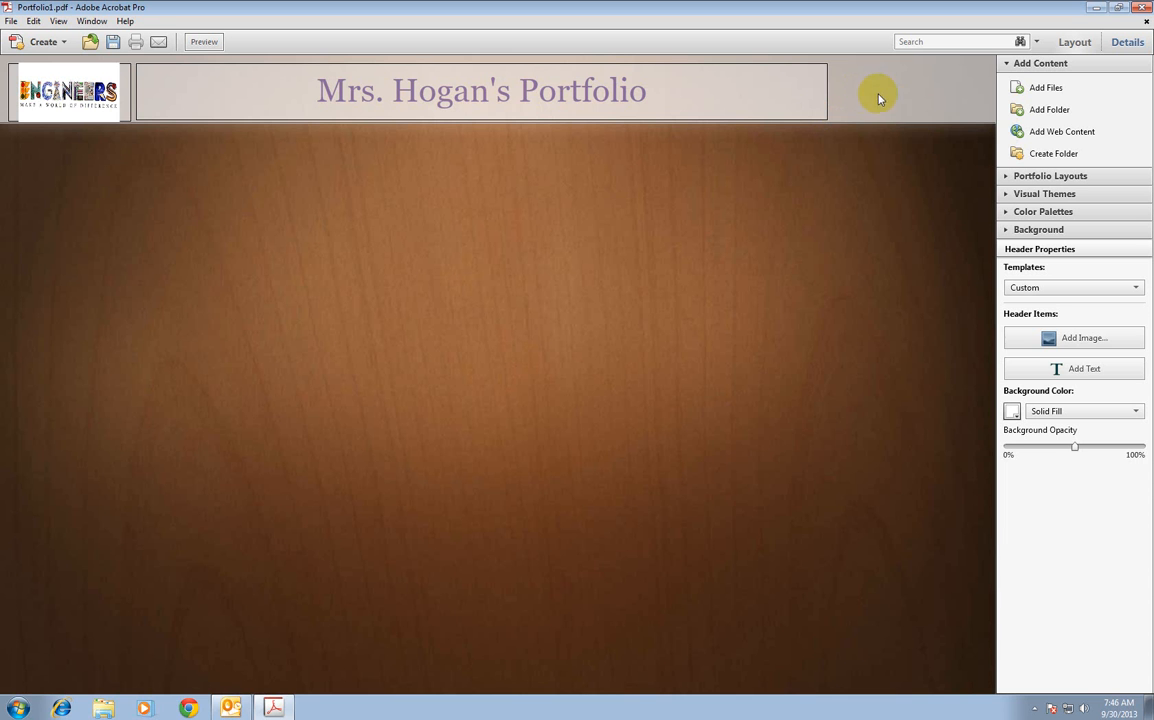
drag(1074, 447, 1140, 450)
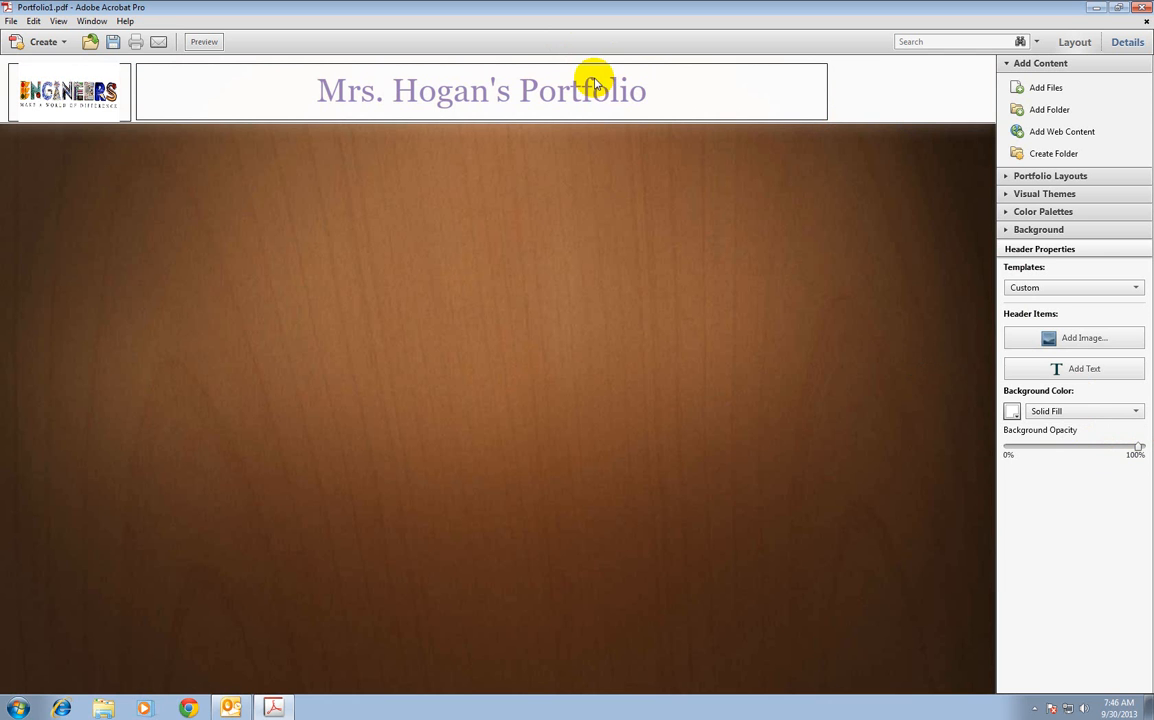
click(1011, 413)
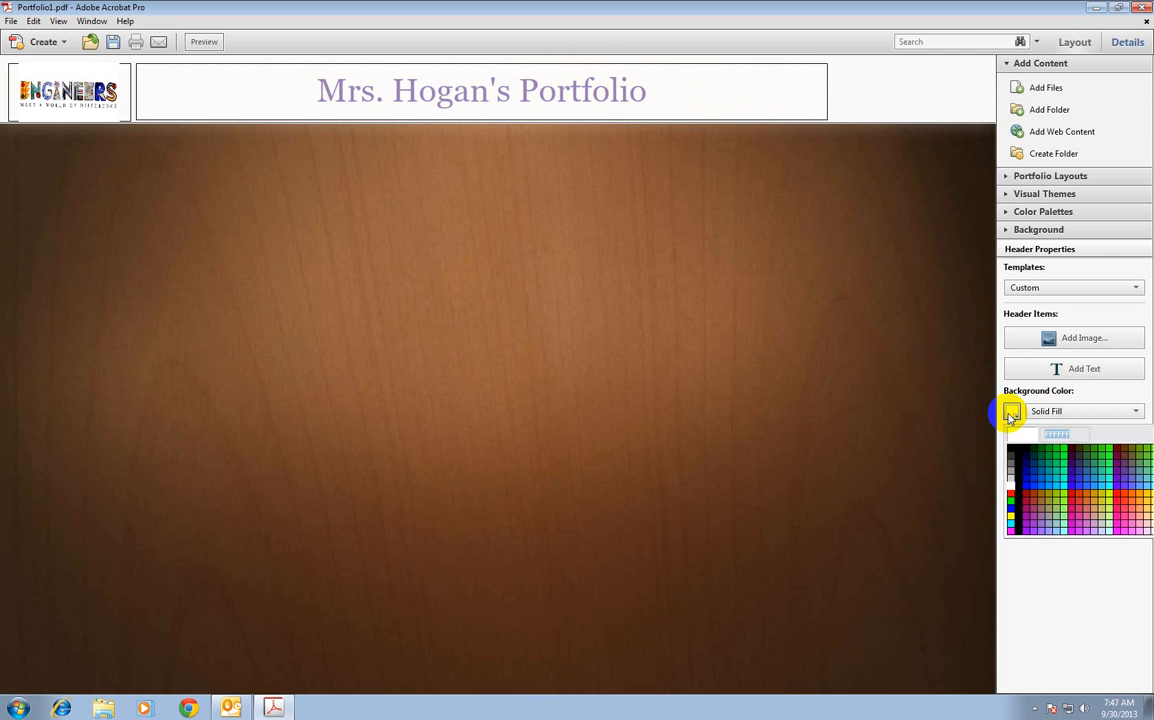
click(1141, 531)
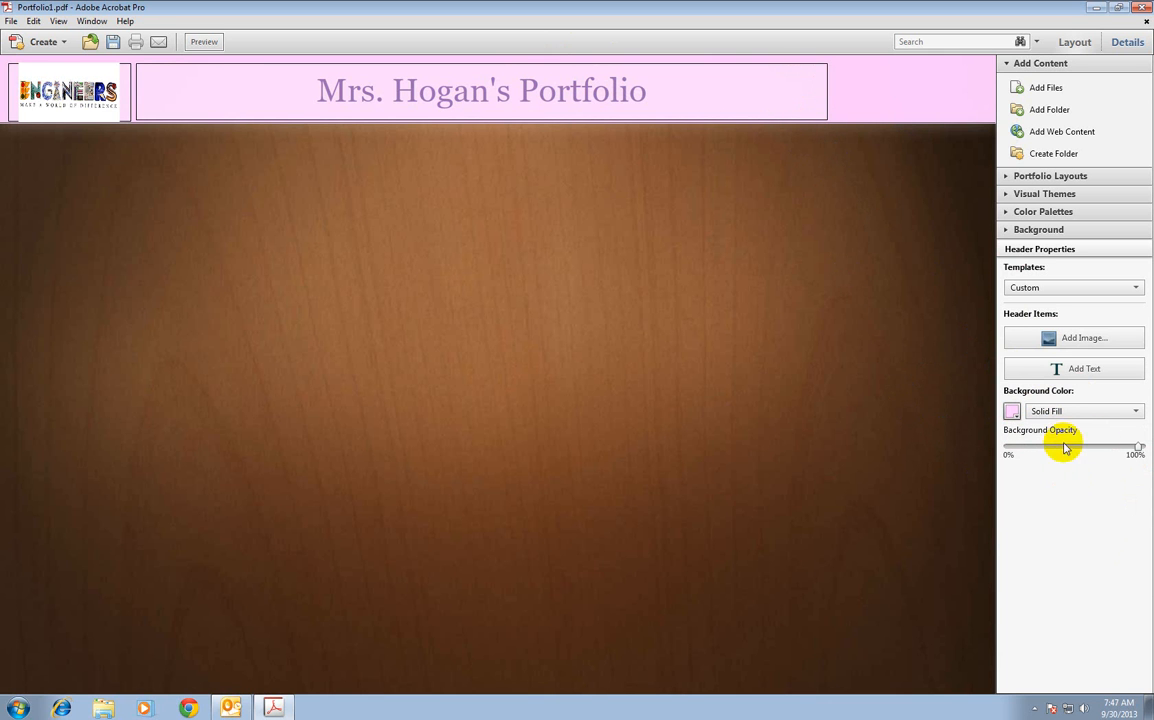
drag(1136, 449, 1073, 455)
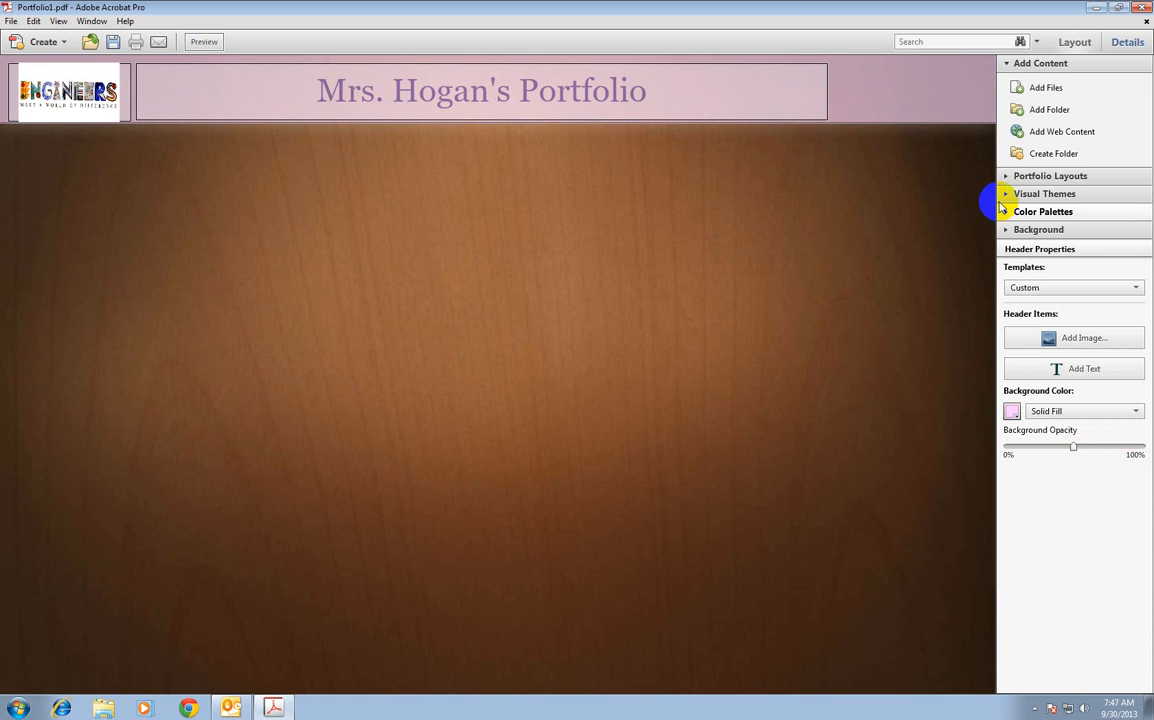
Try the Spring, Tech Office, Modern and Translucent visual themes on the portfolio, and settle on the Clean theme
click(1008, 195)
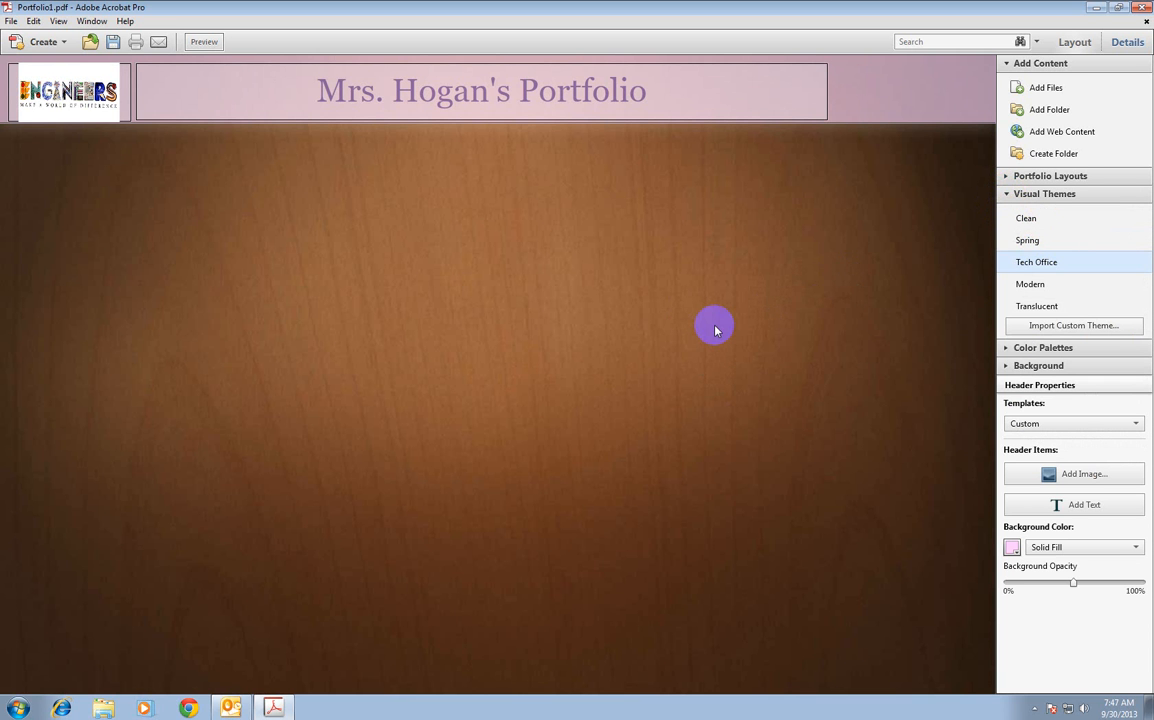
click(1025, 218)
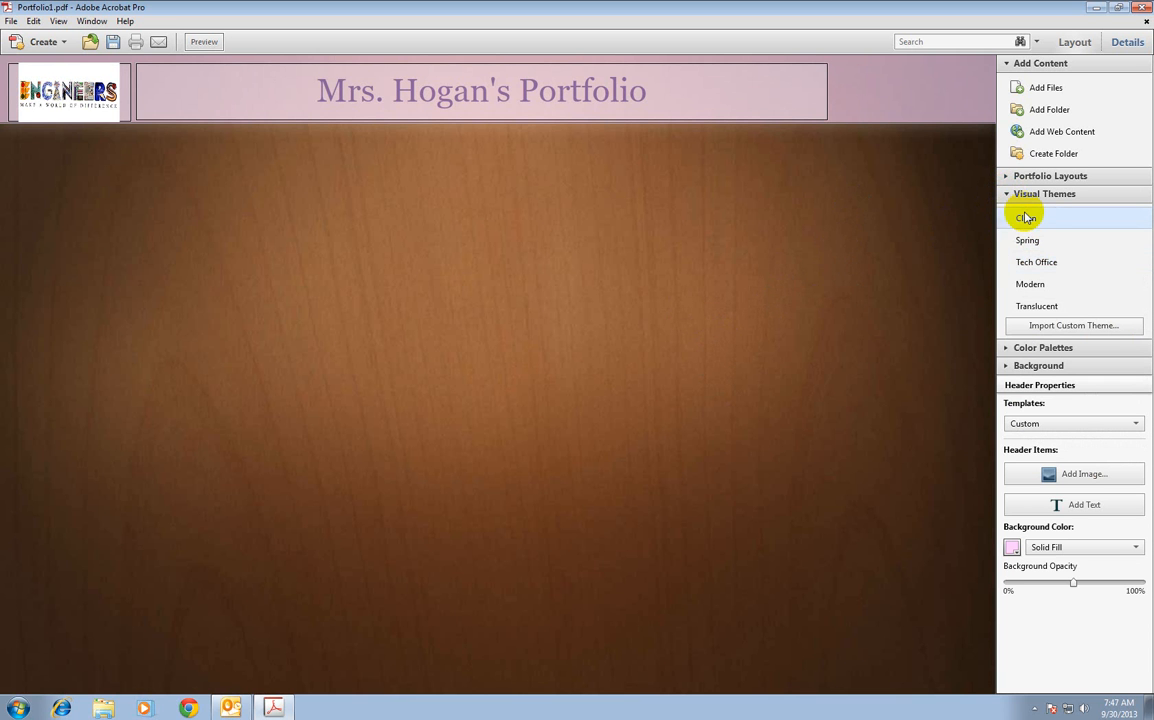
click(1040, 242)
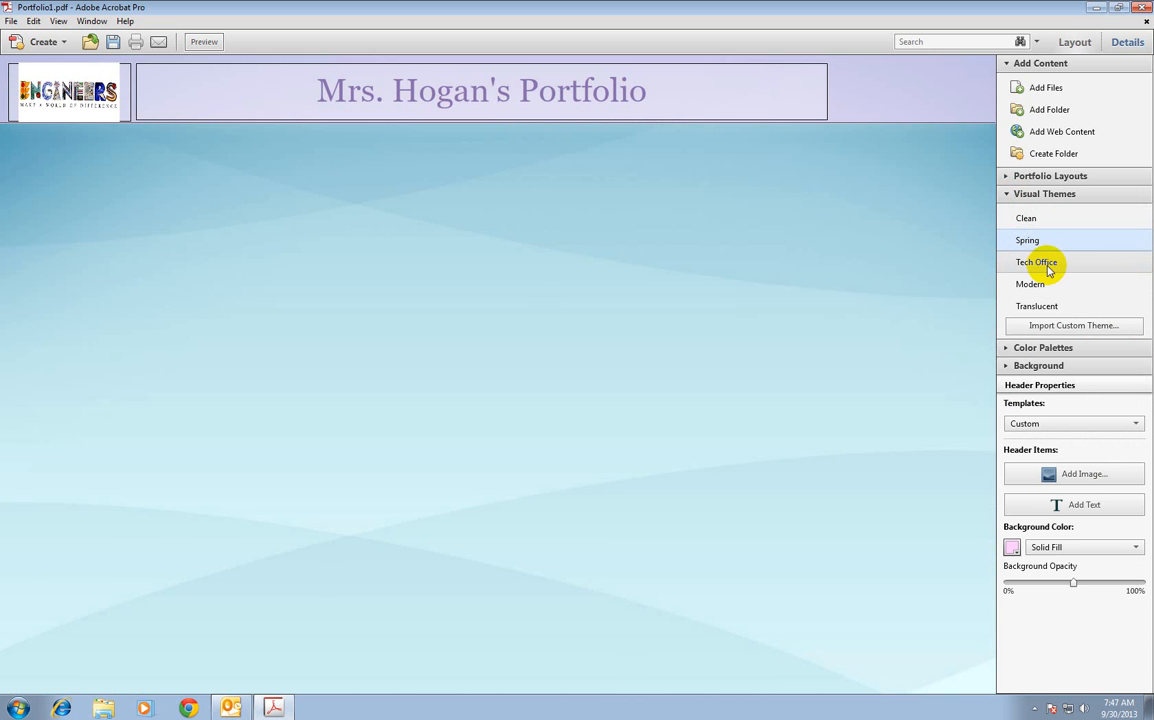
click(1049, 266)
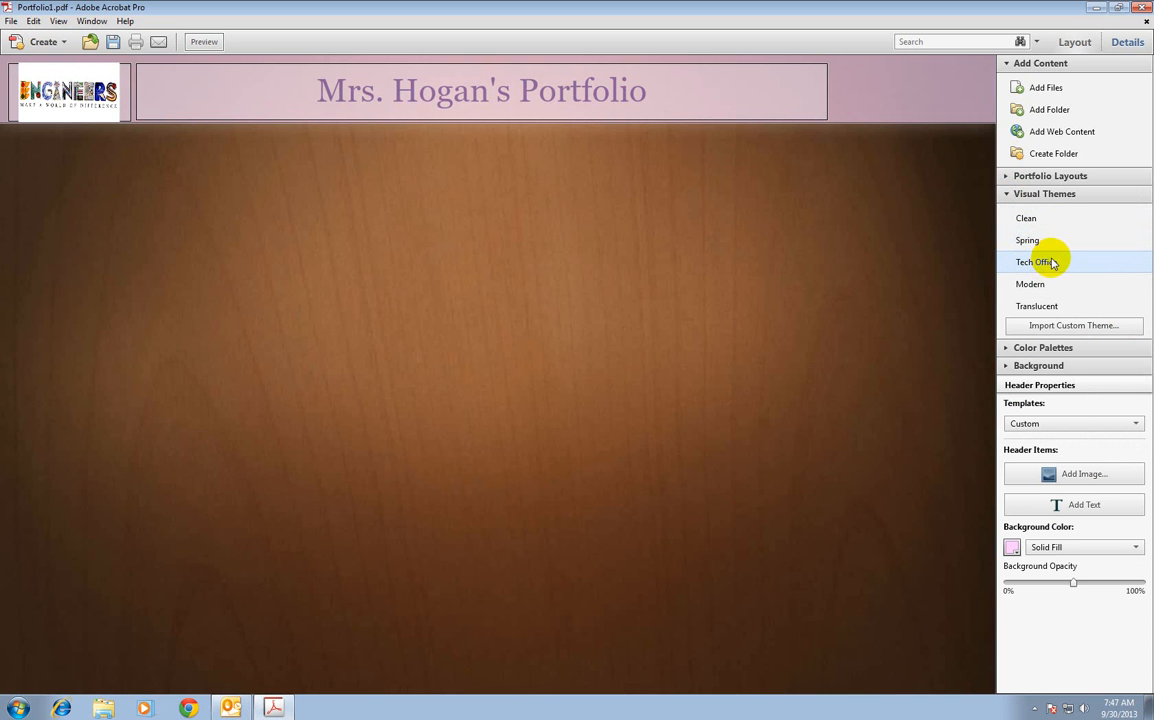
click(1035, 286)
click(1040, 306)
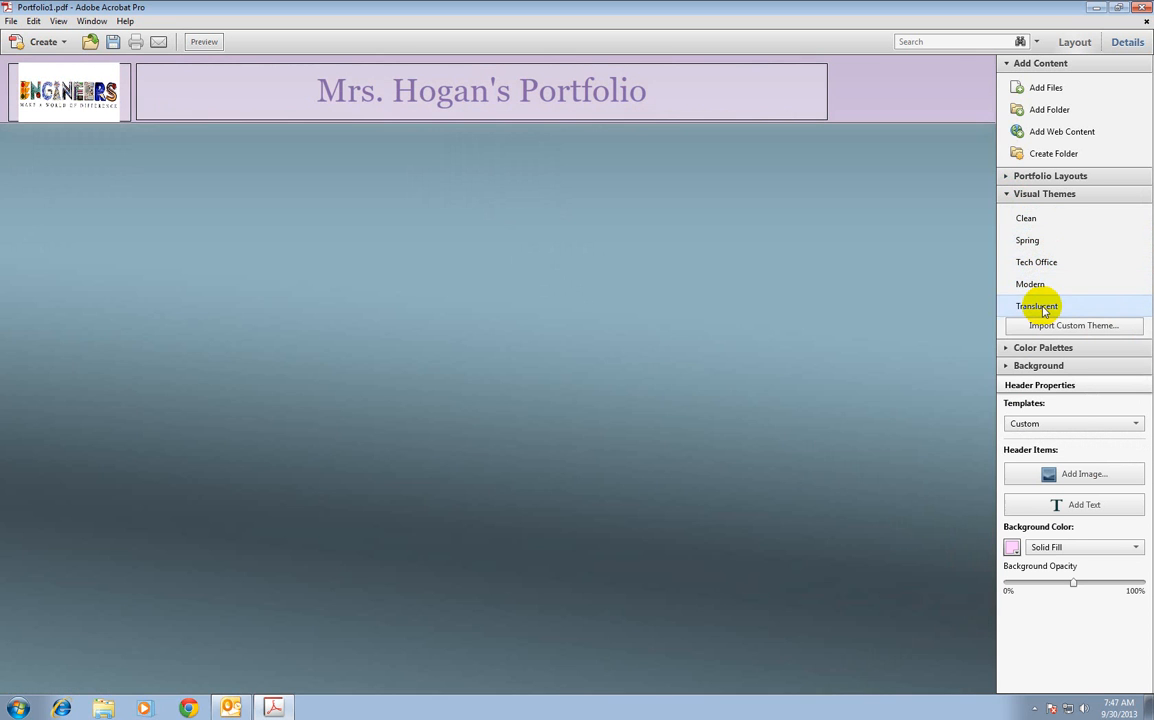
click(1038, 222)
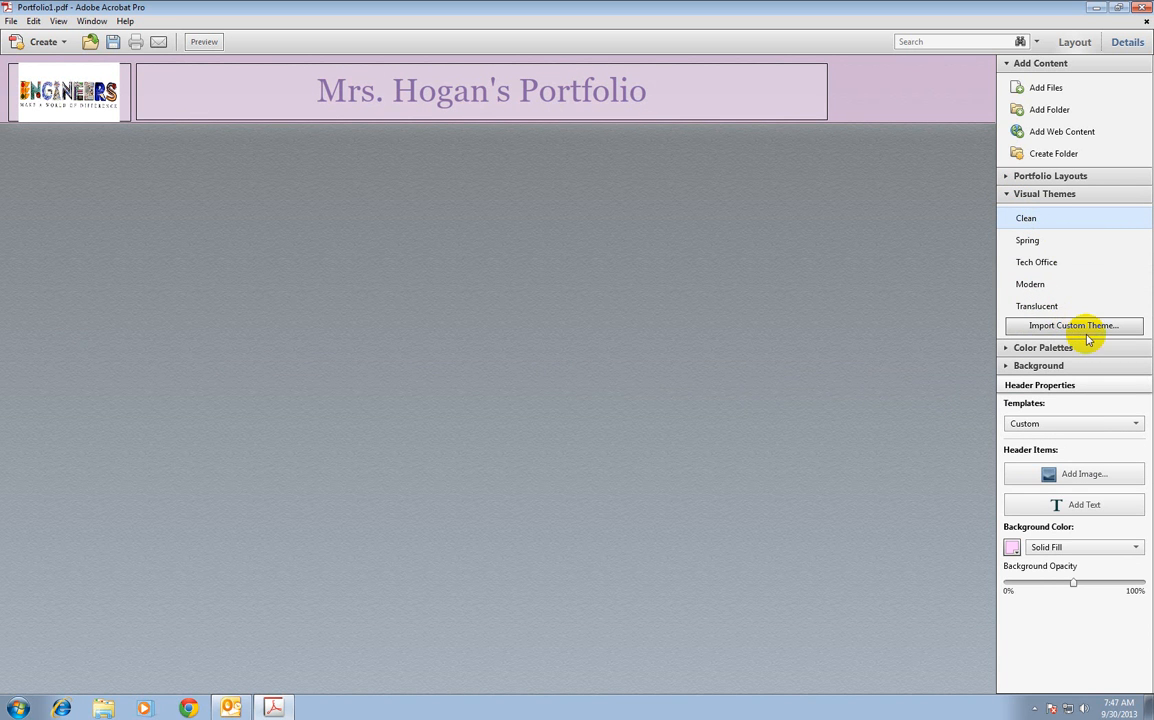
Apply the preset colour palette of blue-grey, white, grey, pale yellow and light green to the portfolio
click(1005, 347)
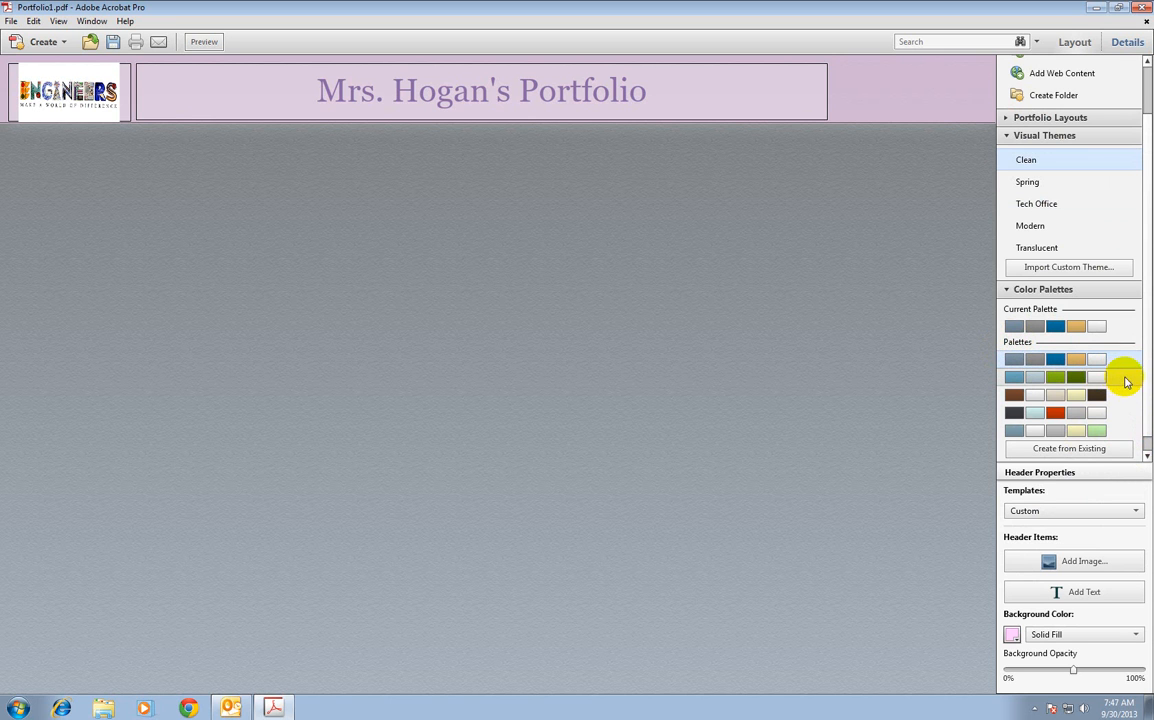
click(1063, 433)
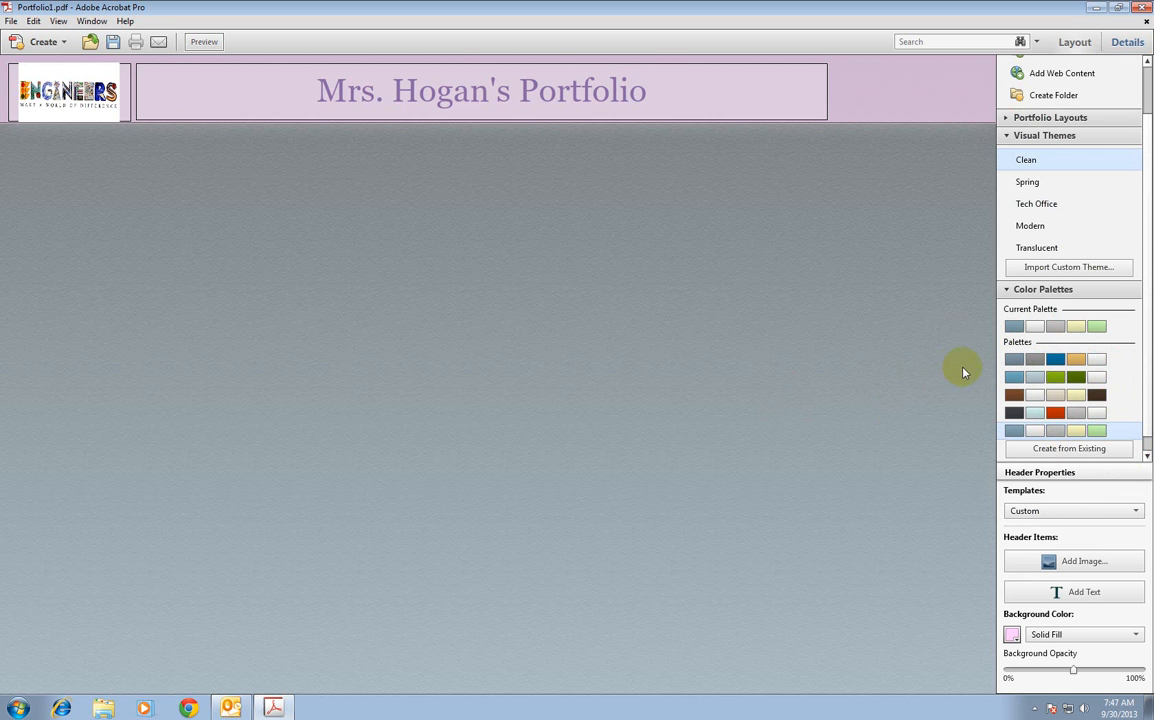
drag(1149, 391, 1144, 329)
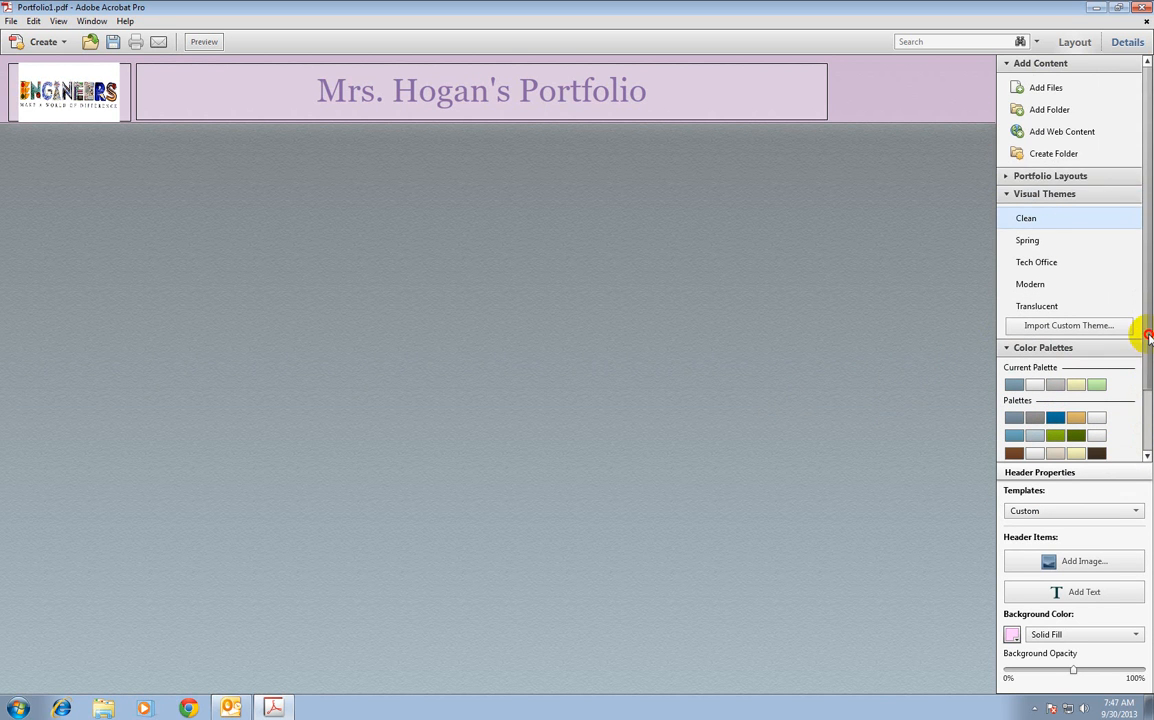
Create a new folder named "Intro to Engineering Design" in the portfolio
click(1044, 112)
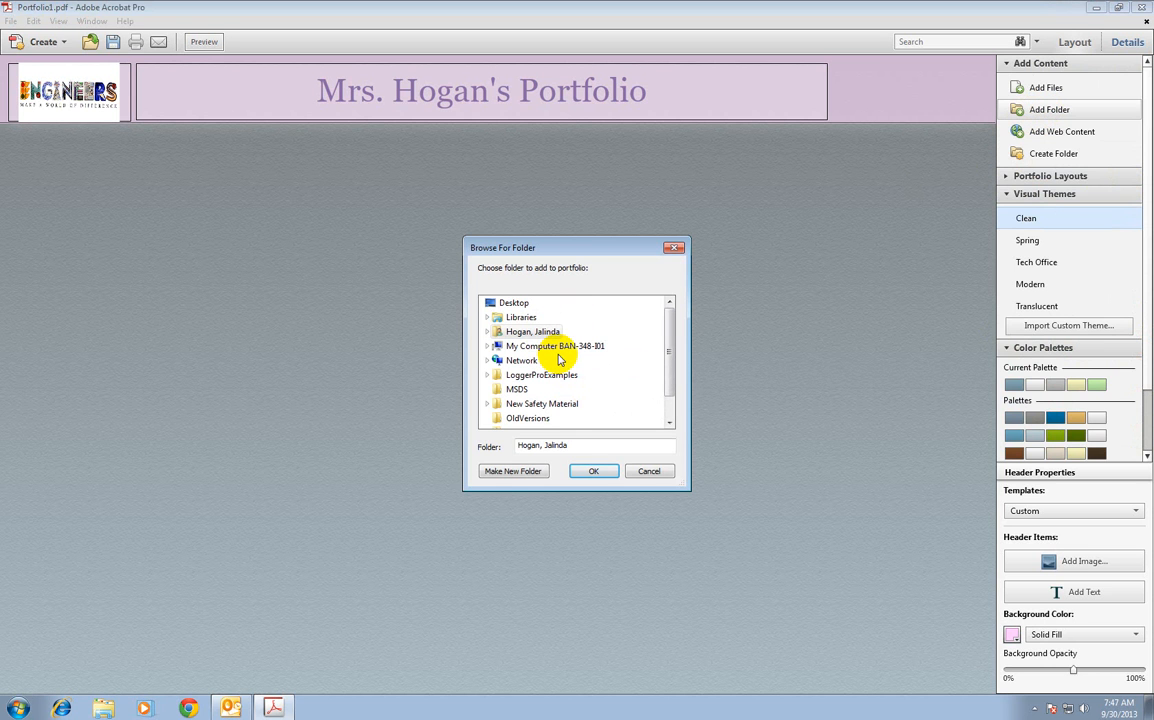
click(650, 472)
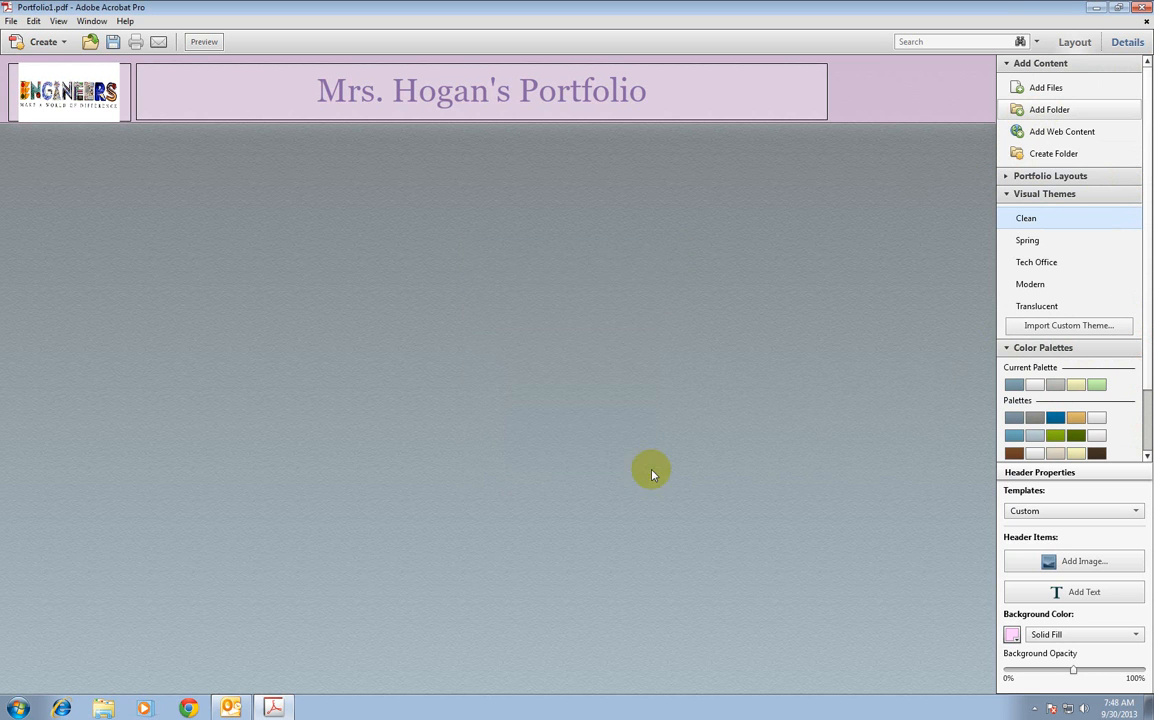
click(1056, 156)
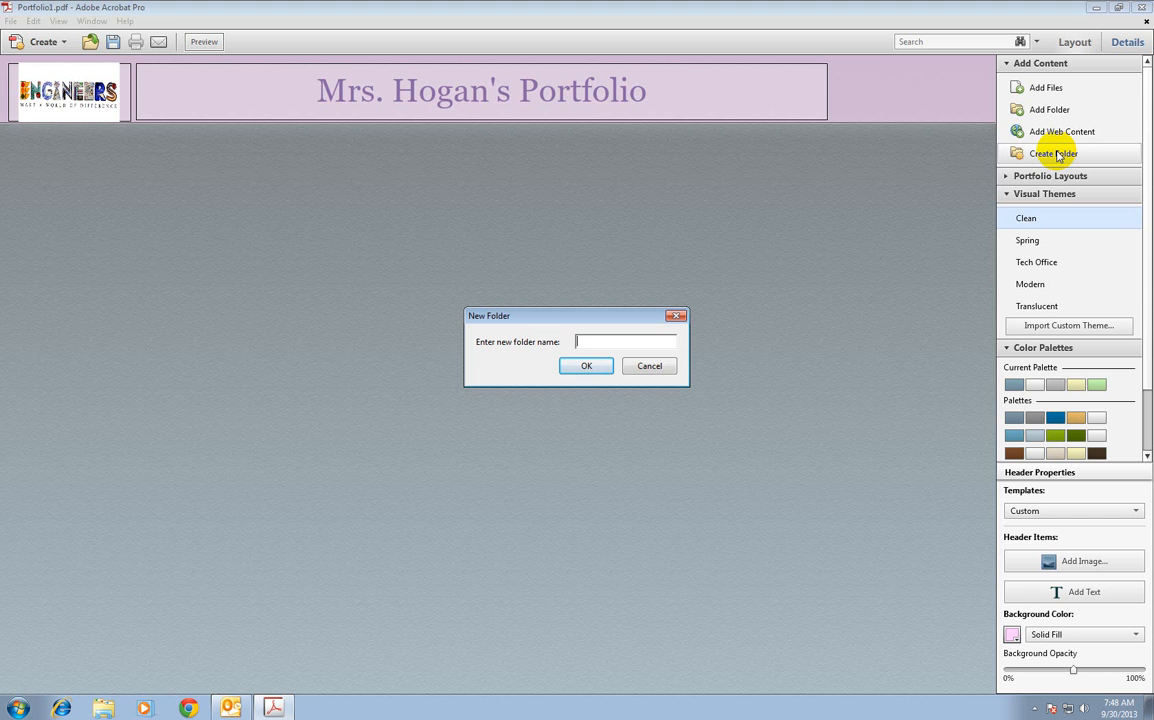
text(Intro to Engineering Design)
key(Return)
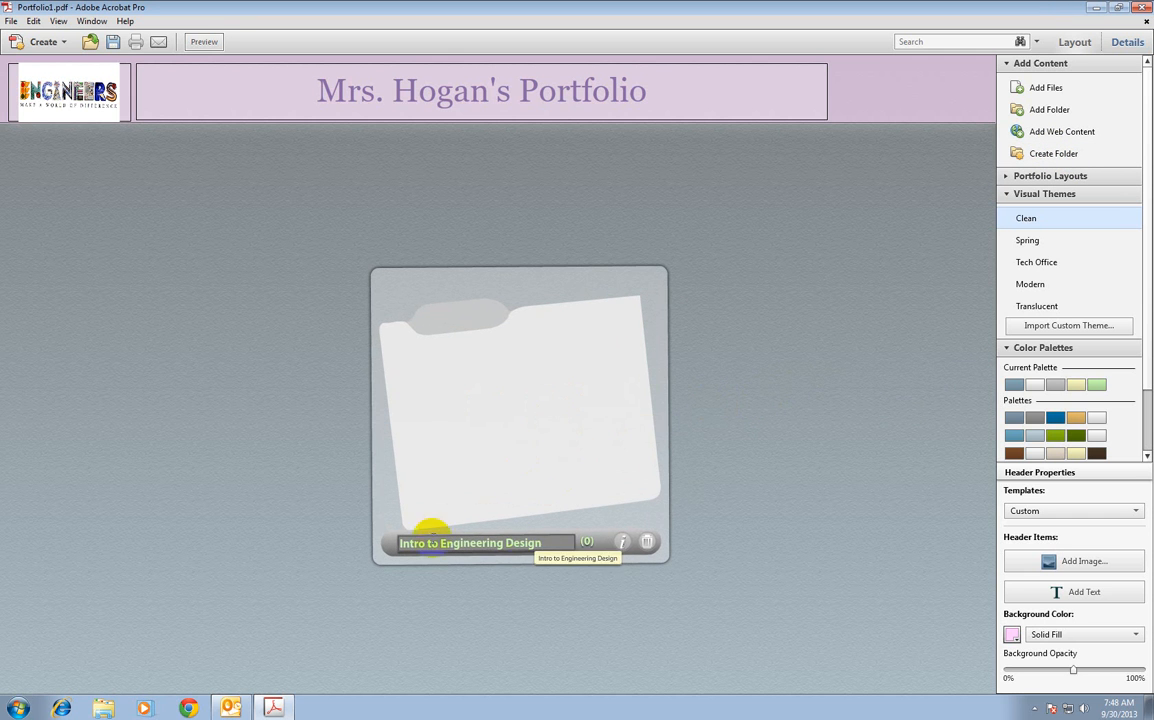
Try the palette with greens, and apply the preset palette of blue-grey, grey, dark blue, orange and white
click(1038, 437)
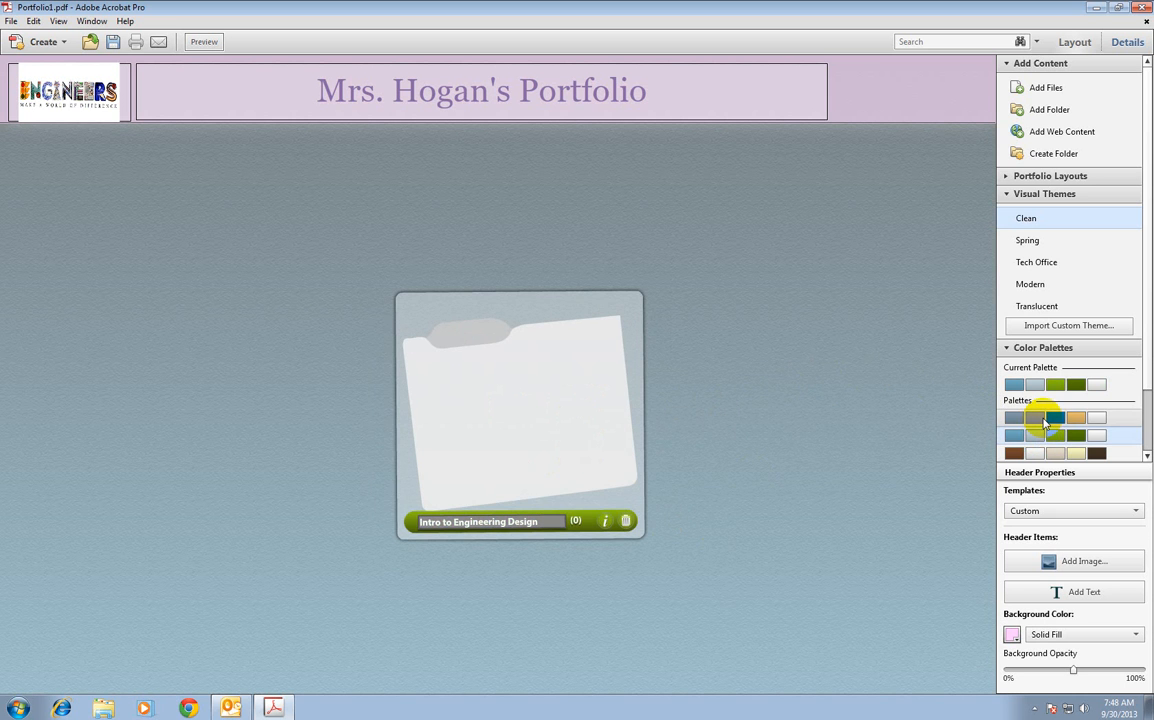
click(1040, 418)
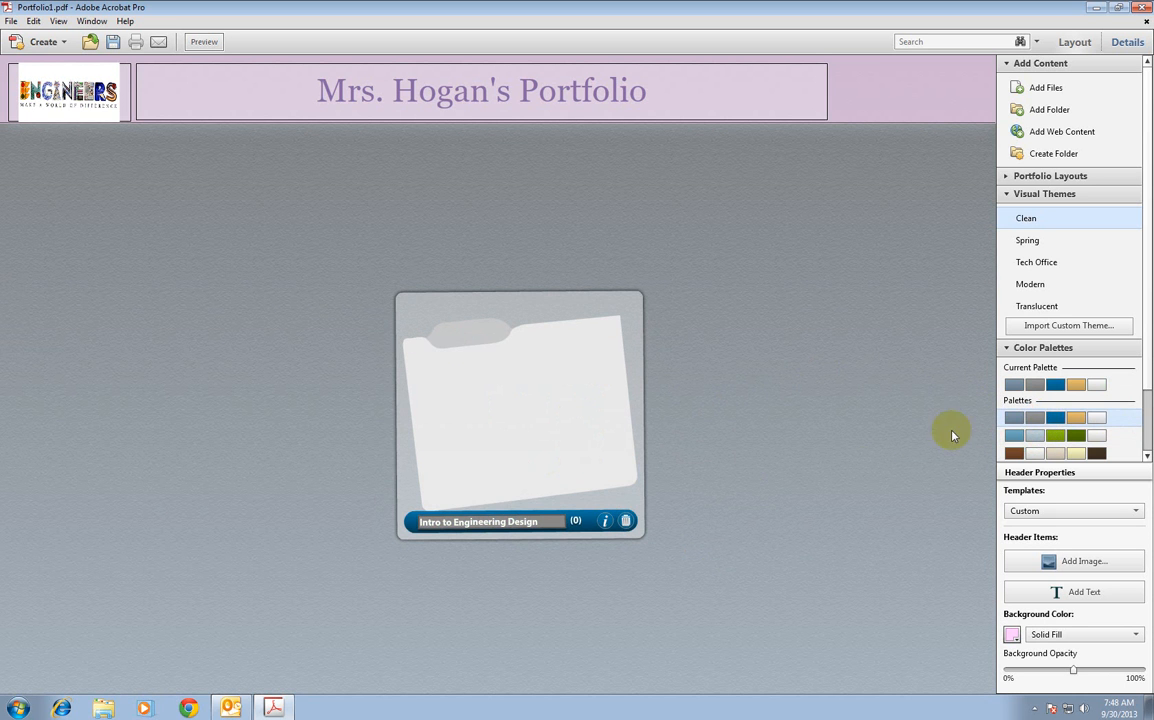
Open the Intro to Engineering Design folder and create a subfolder named "Paper Bridge" inside it
click(525, 381)
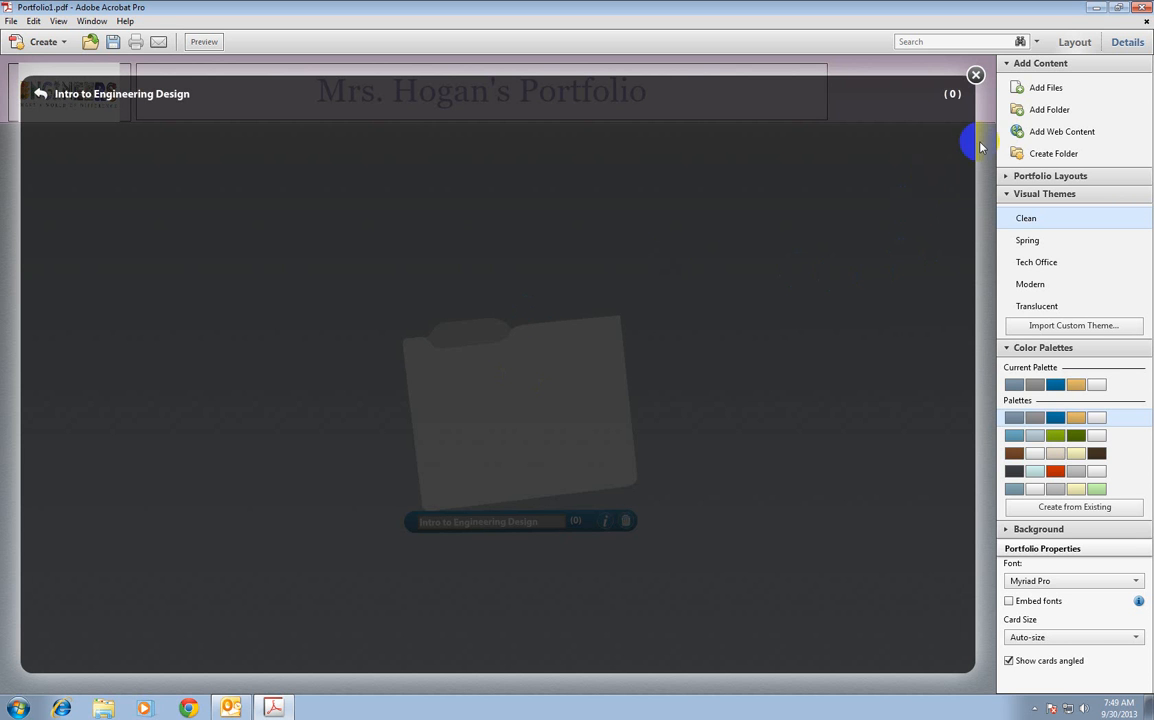
click(1047, 155)
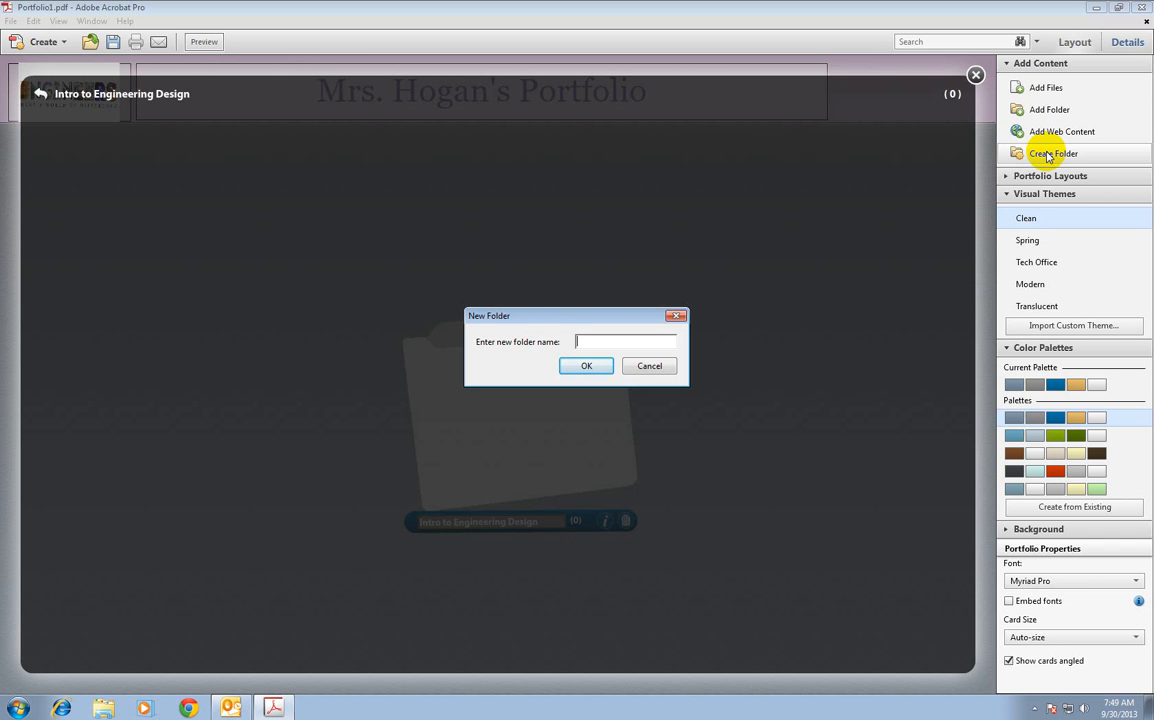
text(Ba)
key(BackSpace)
key(BackSpace)
text(Paper Bridge)
click(586, 366)
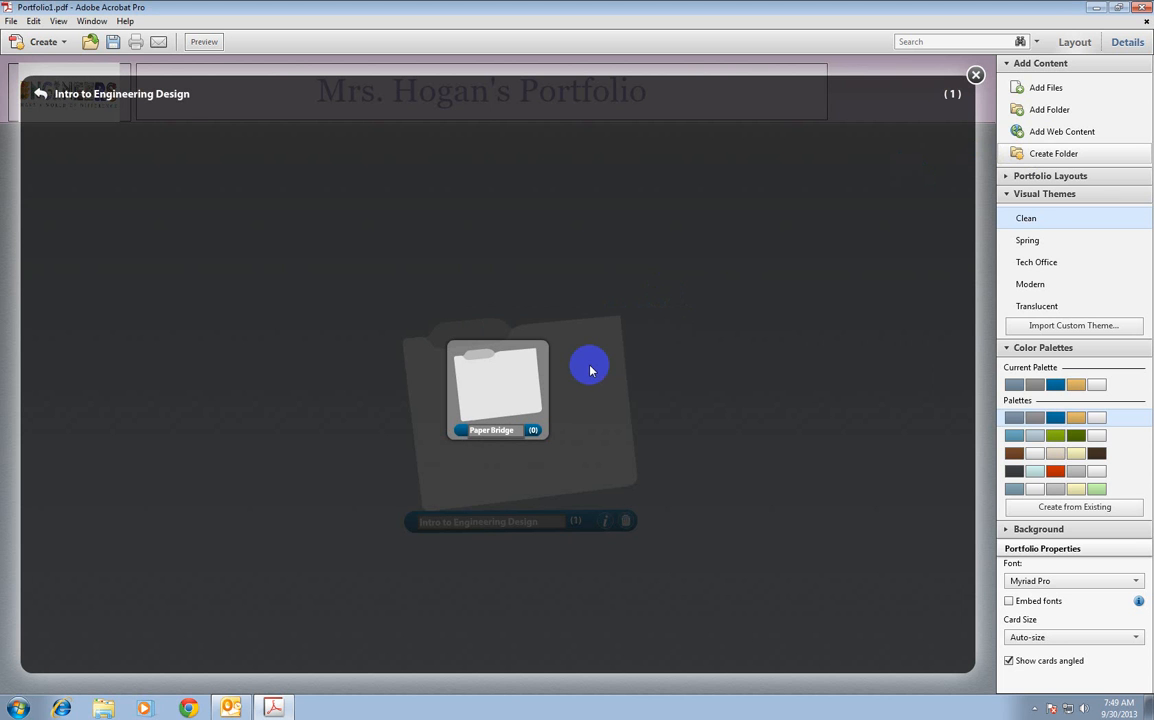
Open the Paper Bridge folder and add the U2_KeyTerms PDF file from IED > Unit 2 on the H: drive
double_click(512, 392)
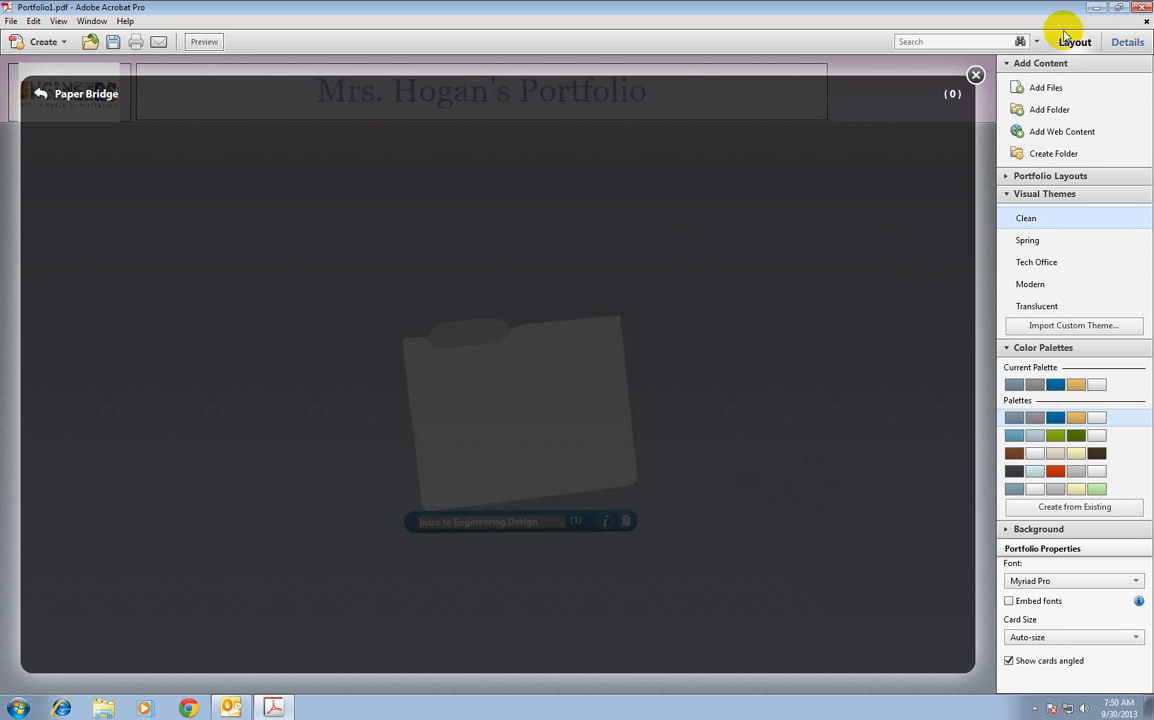
click(1044, 90)
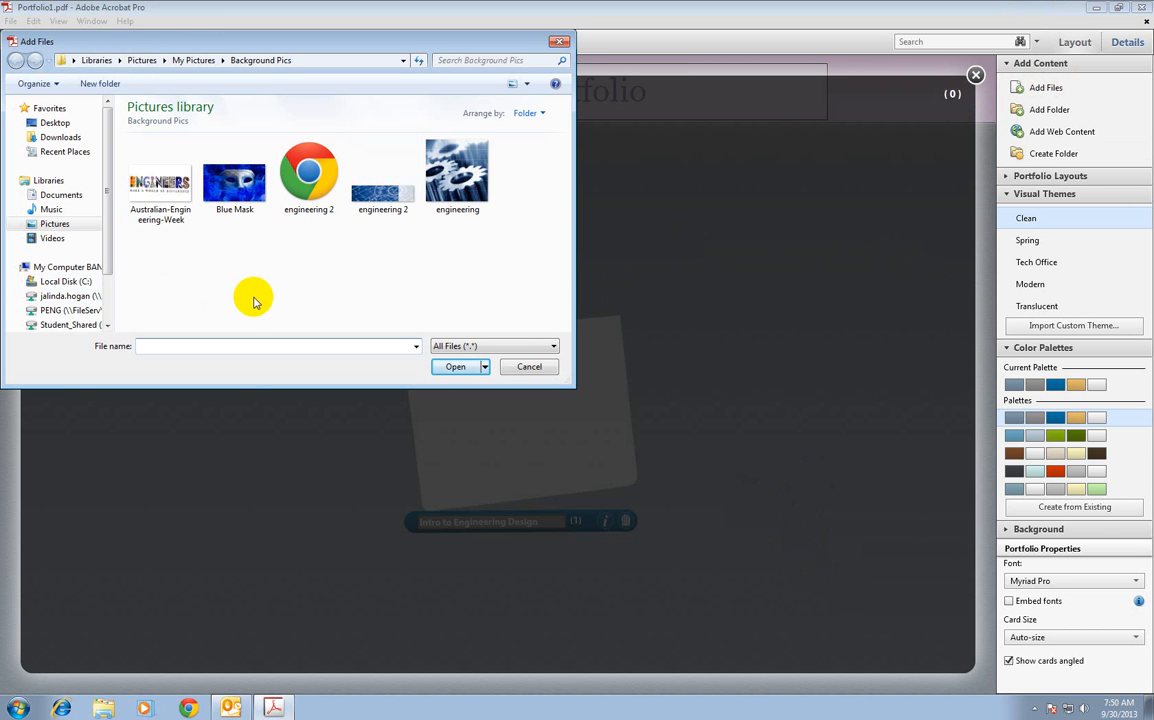
click(62, 297)
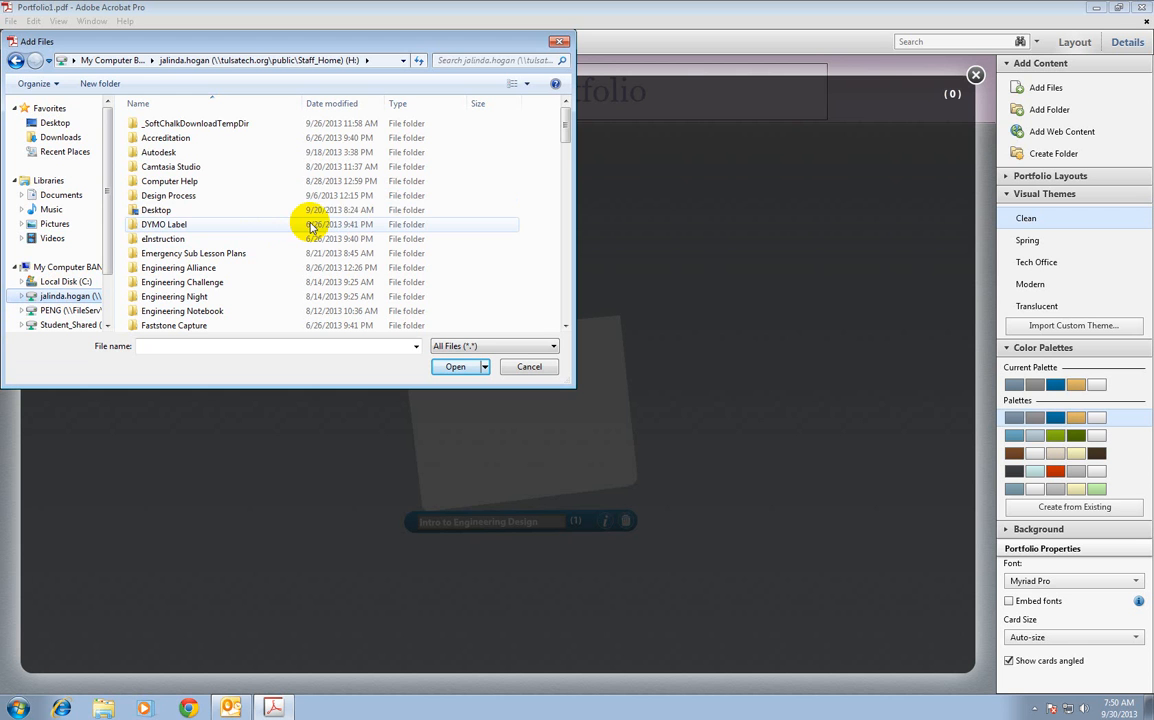
drag(564, 127, 572, 165)
double_click(163, 190)
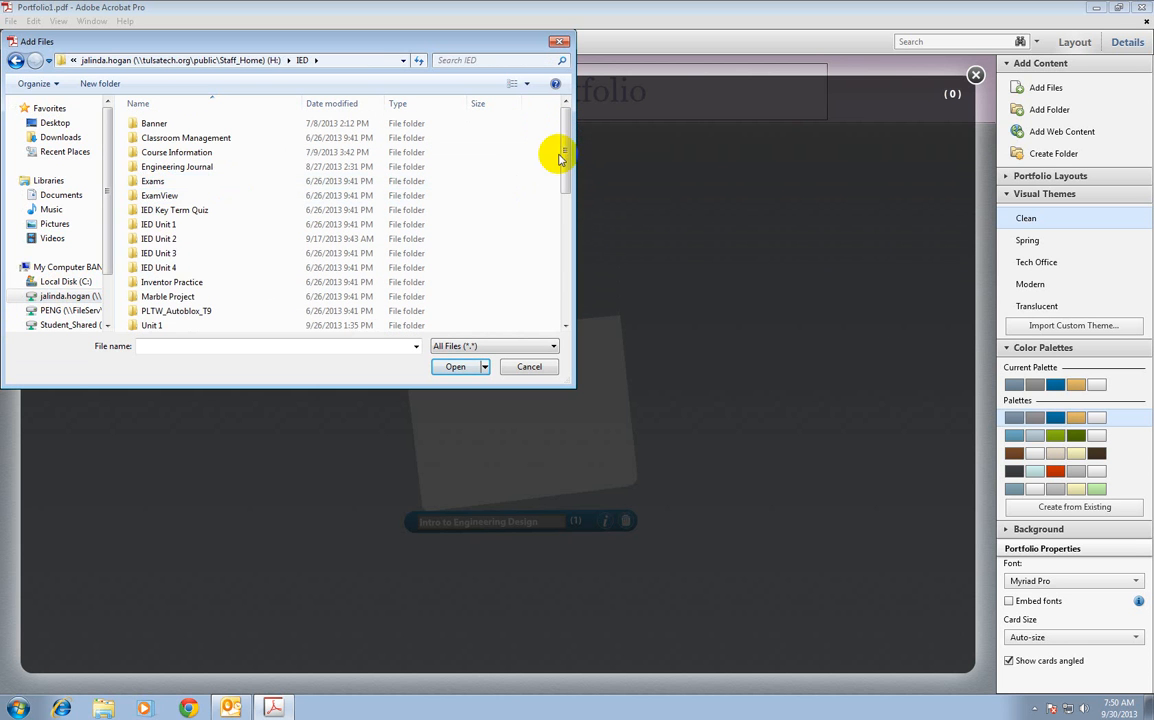
drag(560, 155, 561, 175)
click(150, 272)
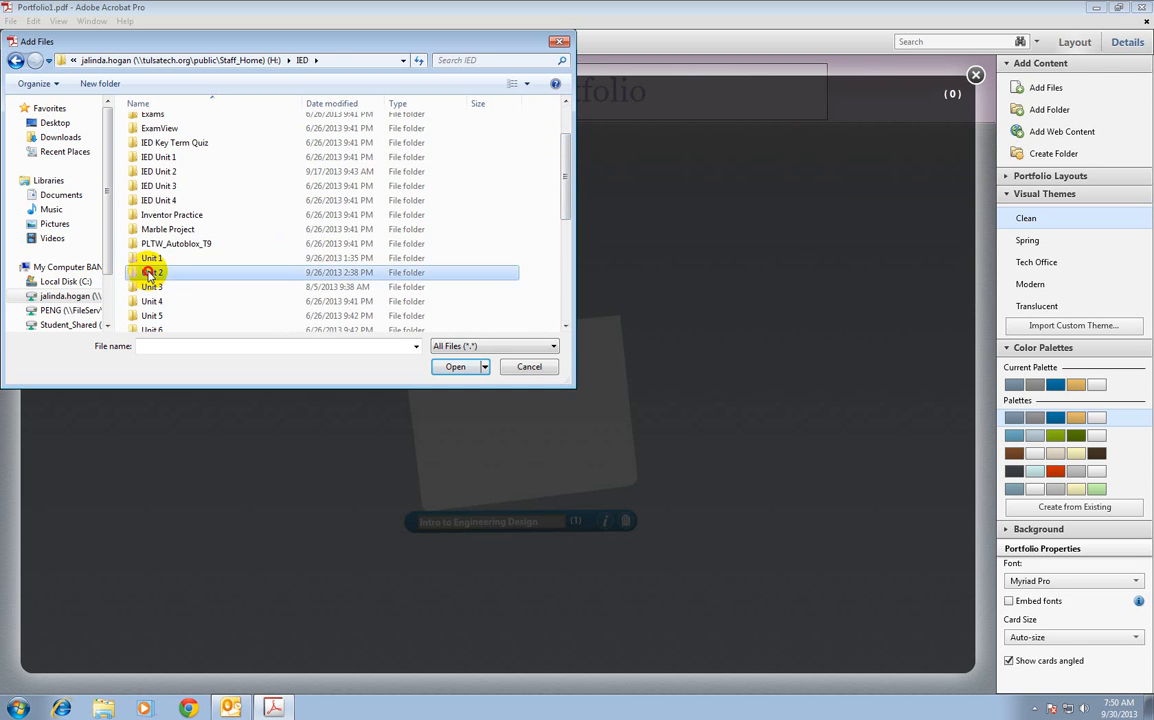
double_click(150, 272)
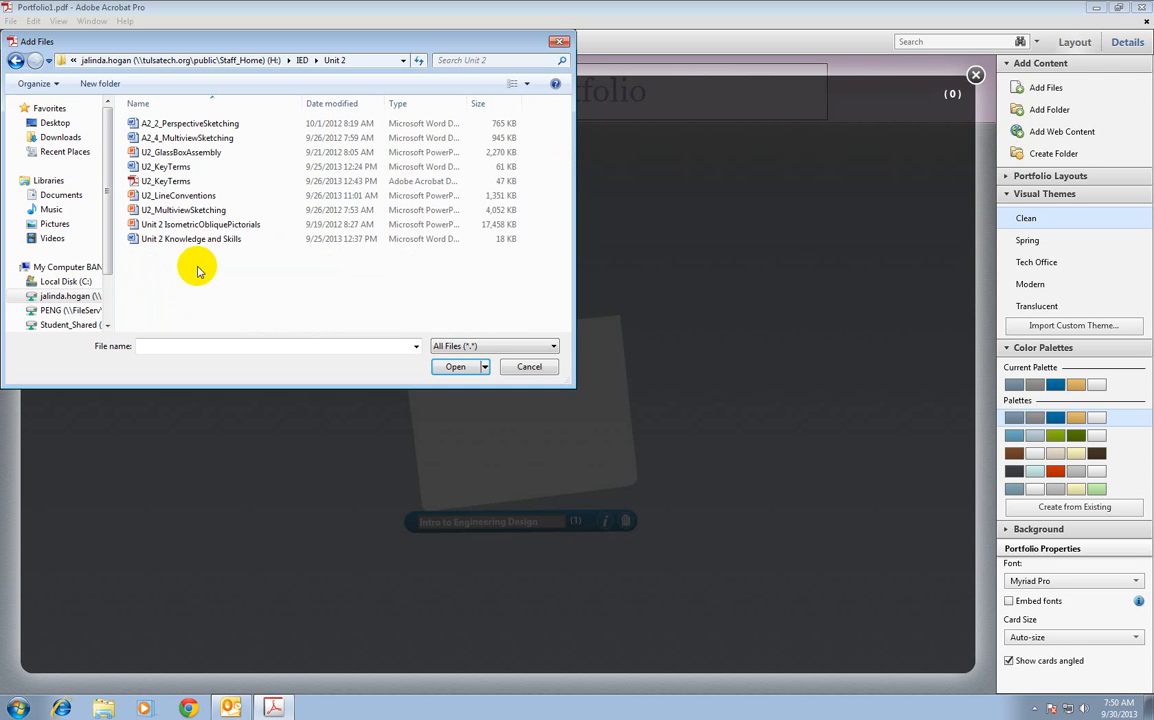
double_click(183, 183)
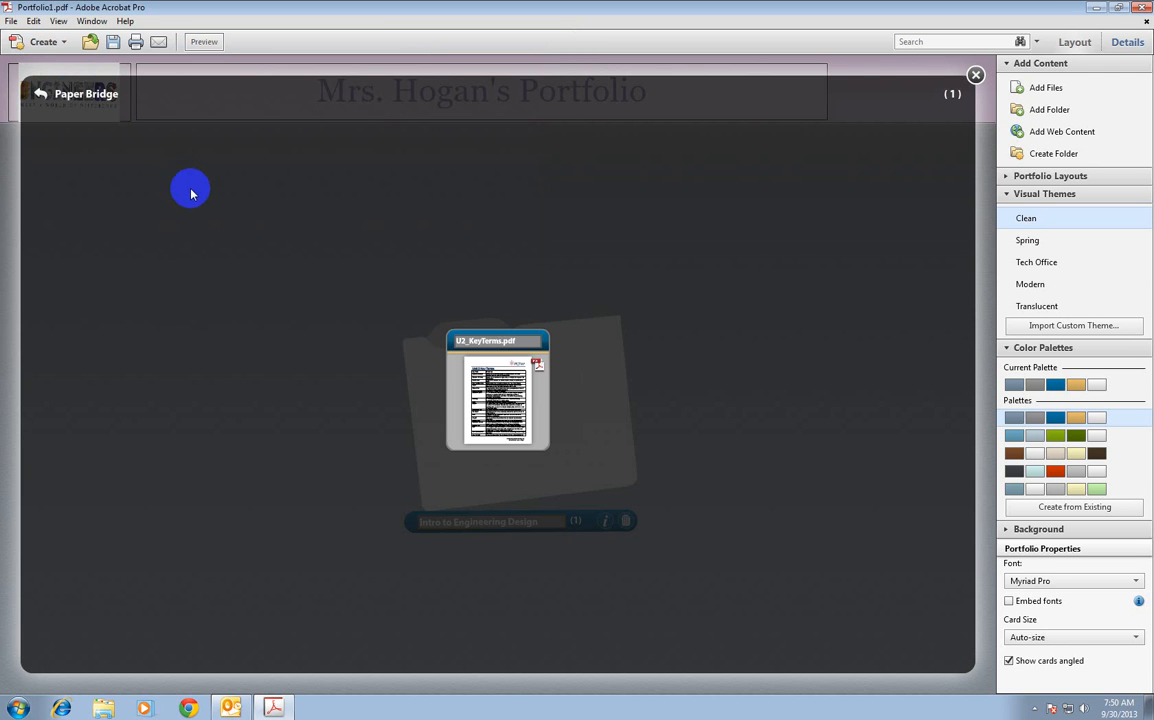
Add the U2_KeyTerms Word document from Unit 2 to the Paper Bridge folder, and preview it briefly
click(1063, 90)
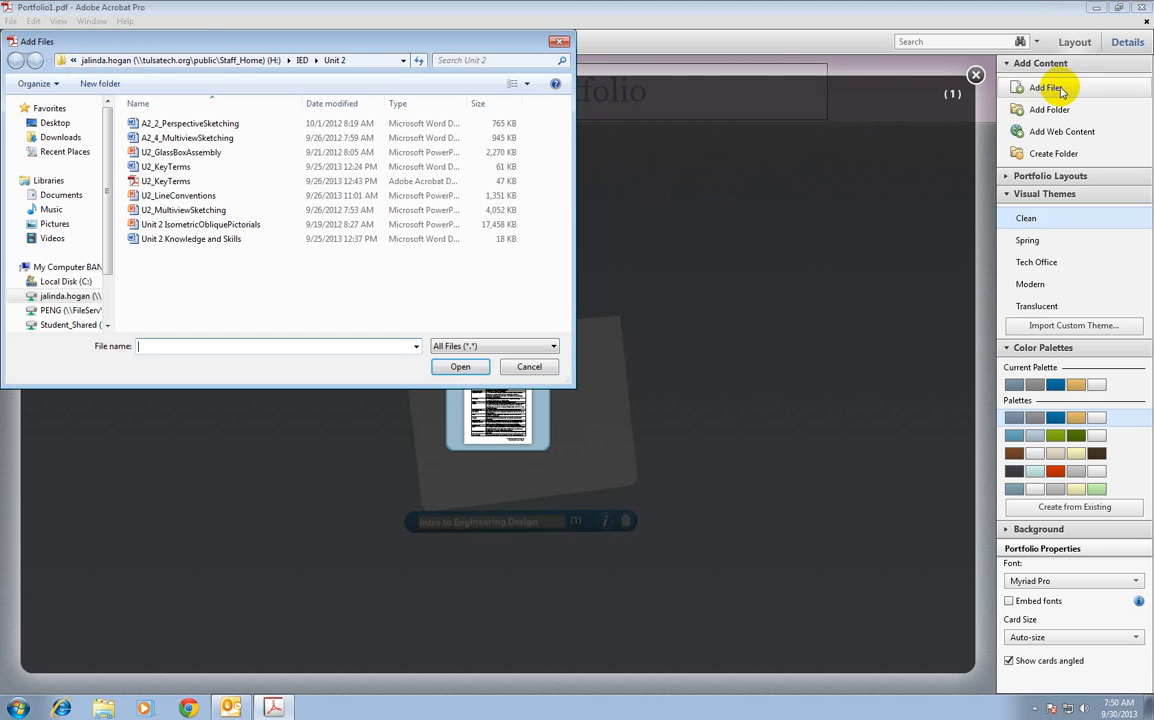
double_click(181, 181)
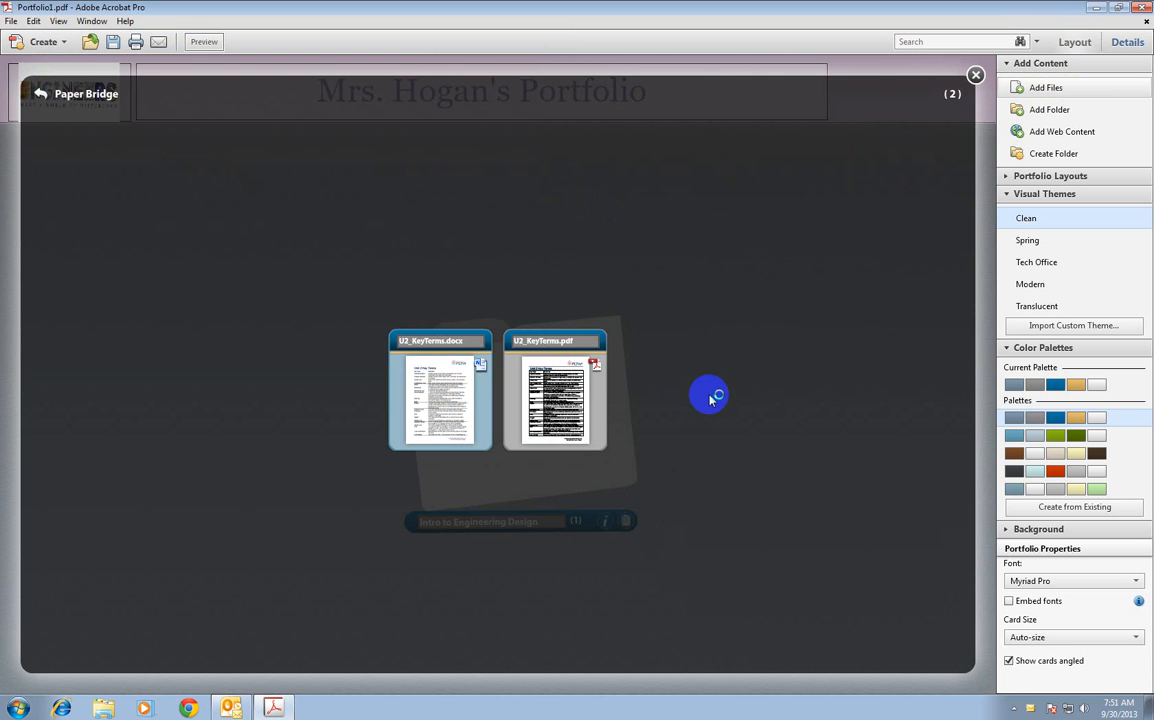
double_click(441, 398)
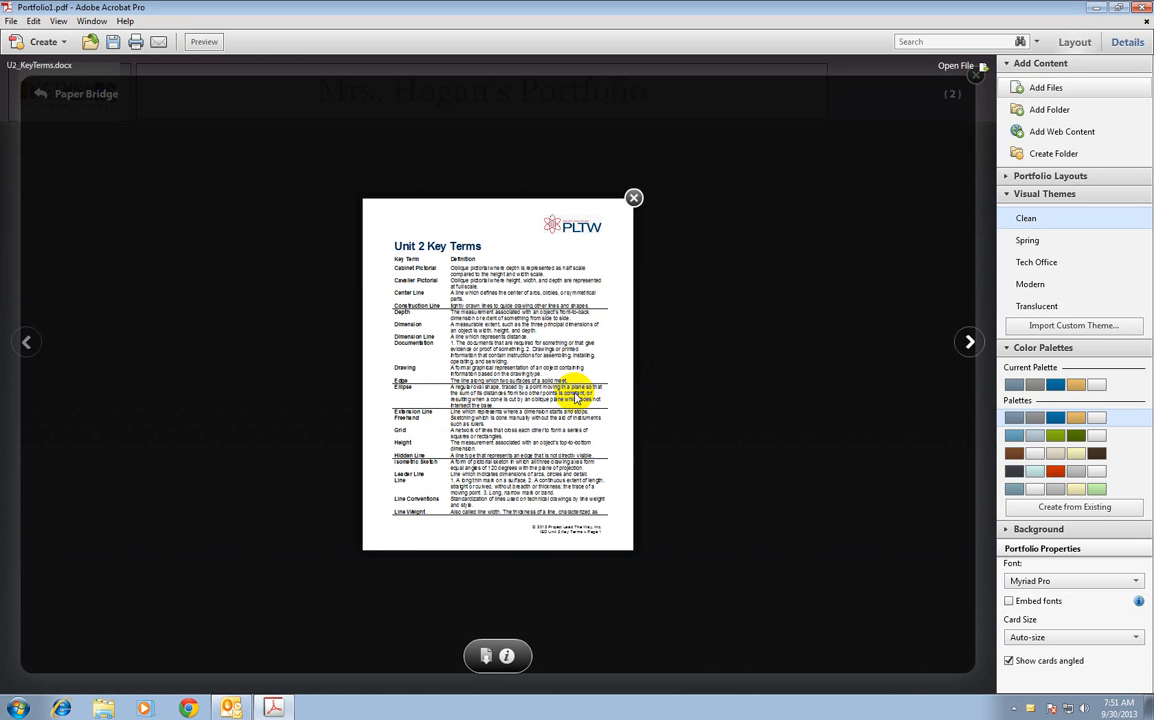
click(652, 343)
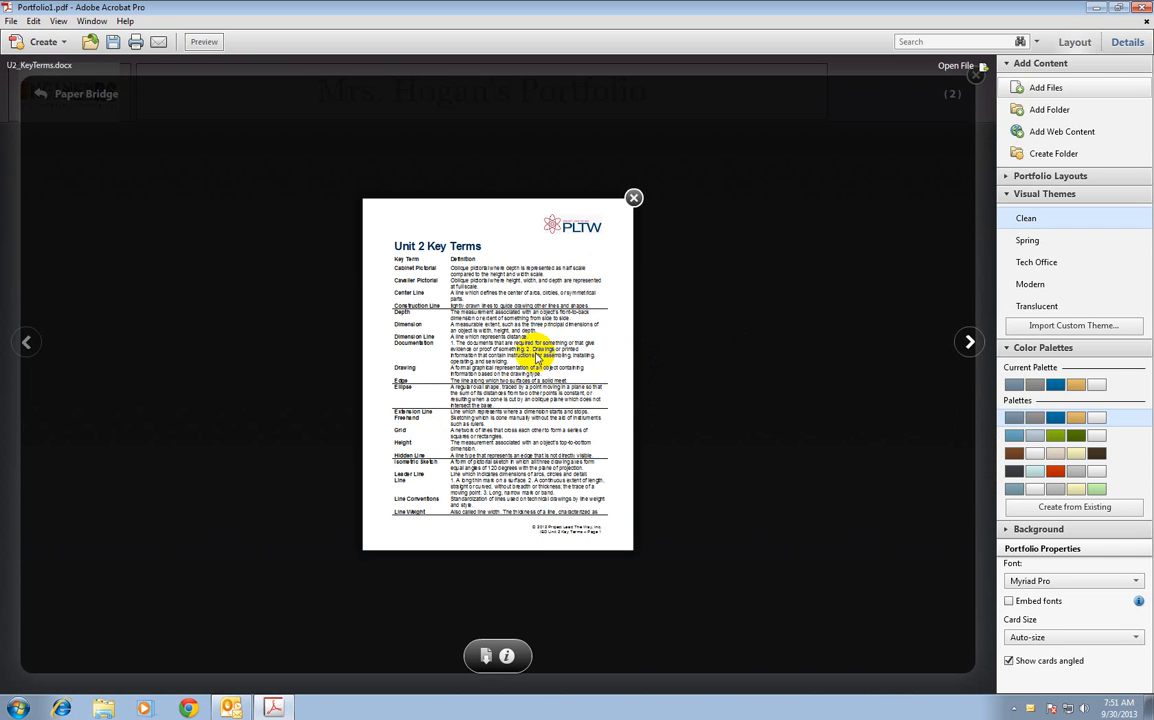
click(633, 197)
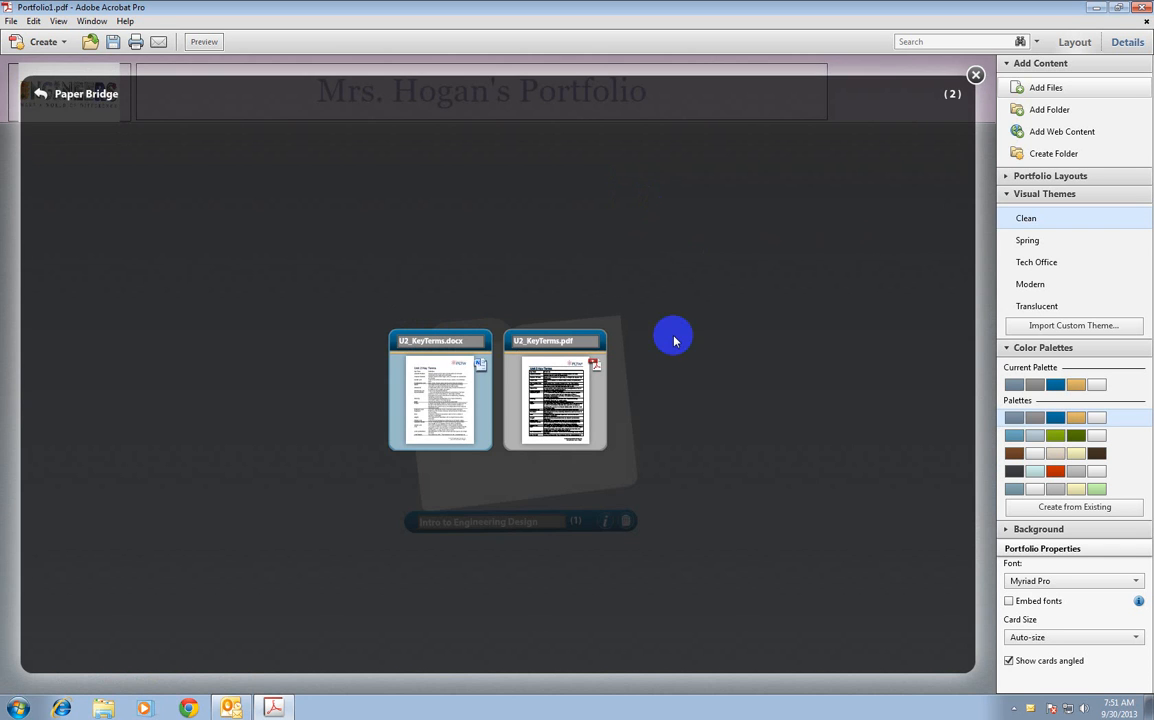
Preview U2_KeyTerms.pdf in the portfolio, look through its pages, and close the preview
double_click(561, 401)
scroll(565, 390, down, 5)
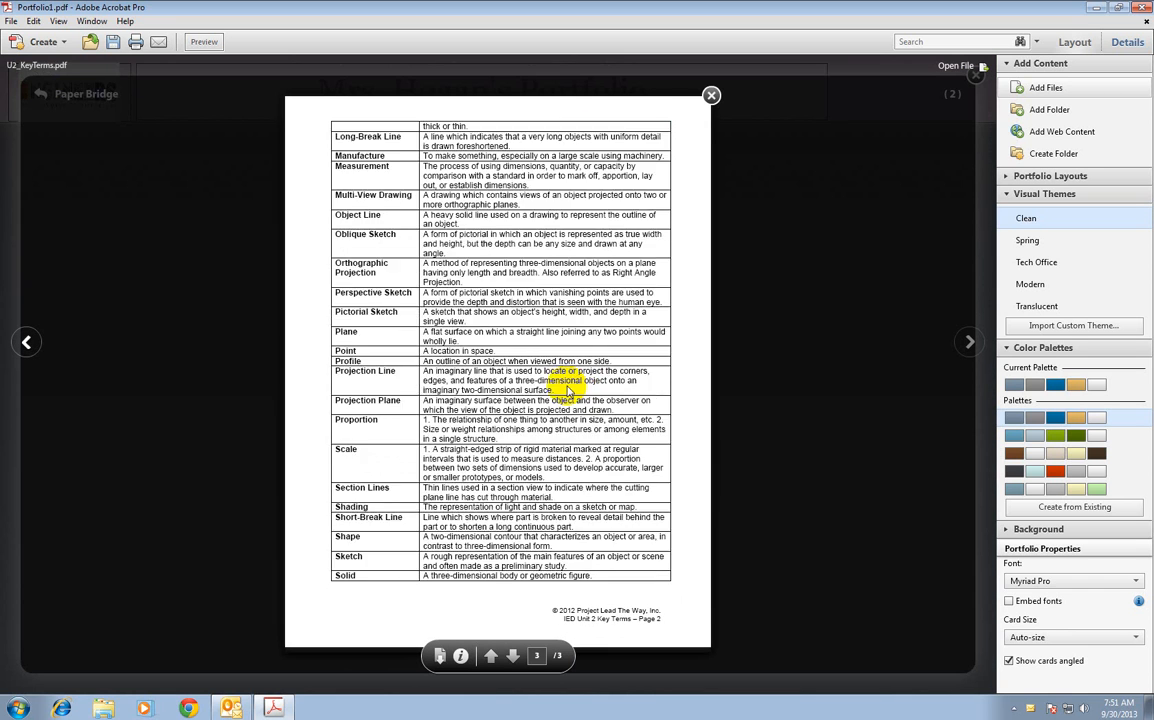
scroll(566, 390, up, 6)
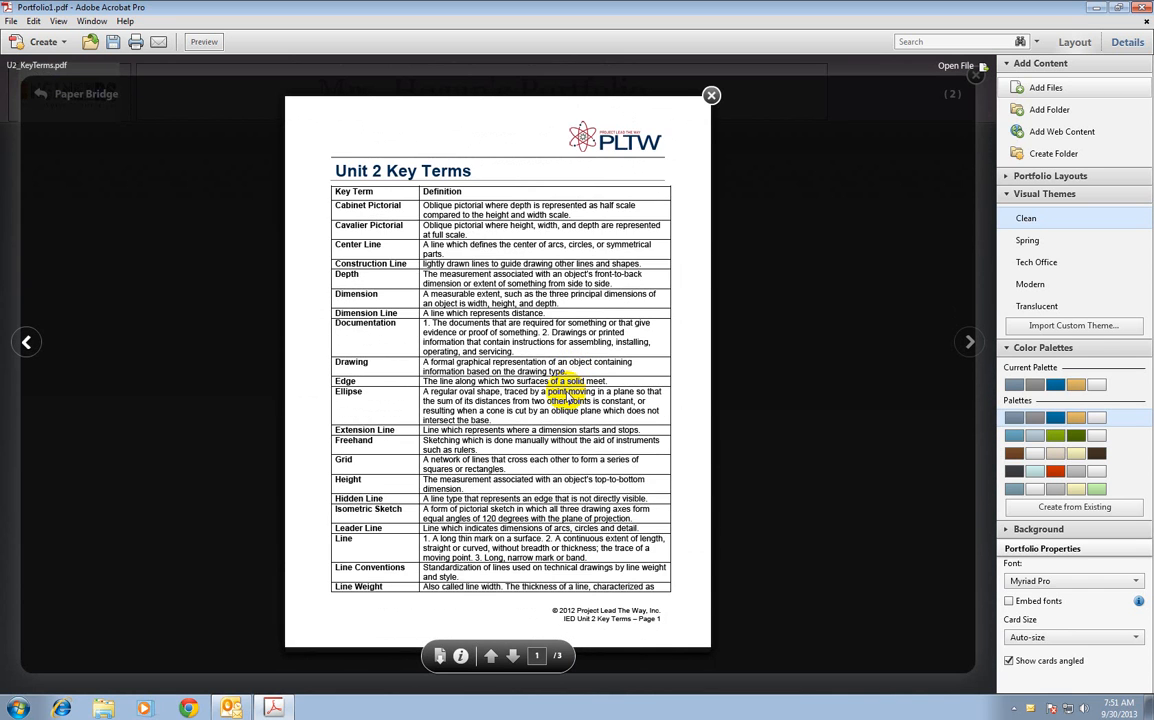
scroll(566, 393, down, 4)
scroll(566, 393, up, 2)
scroll(566, 393, up, 2)
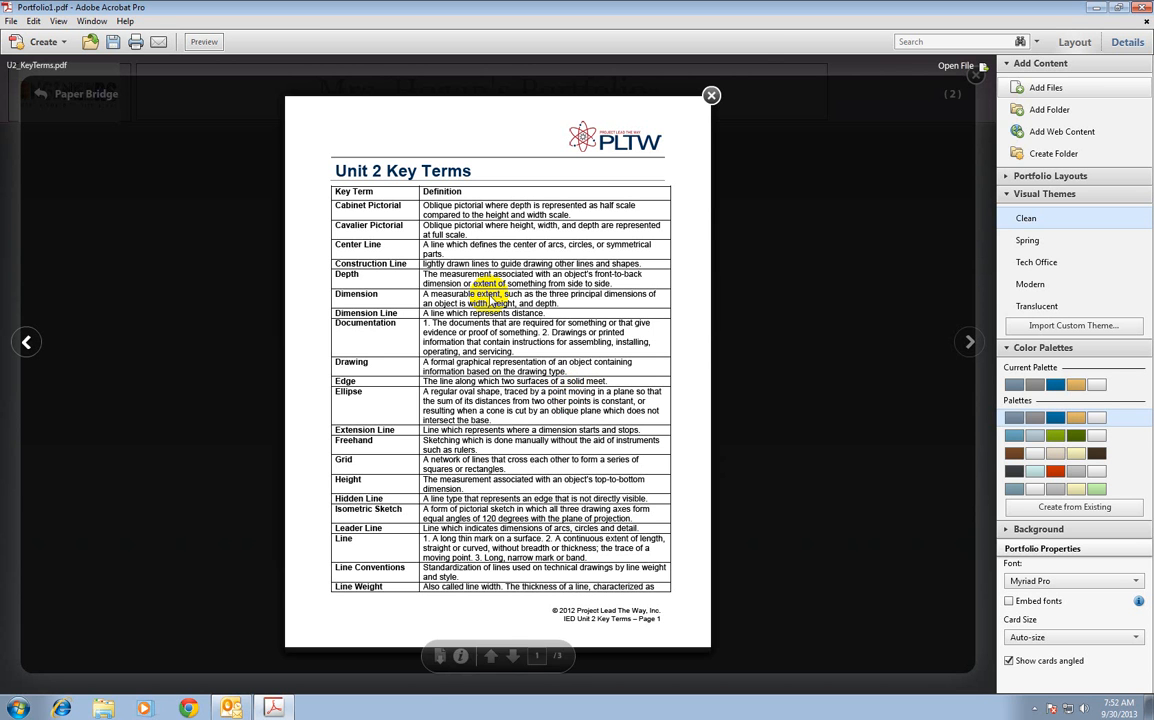
click(711, 95)
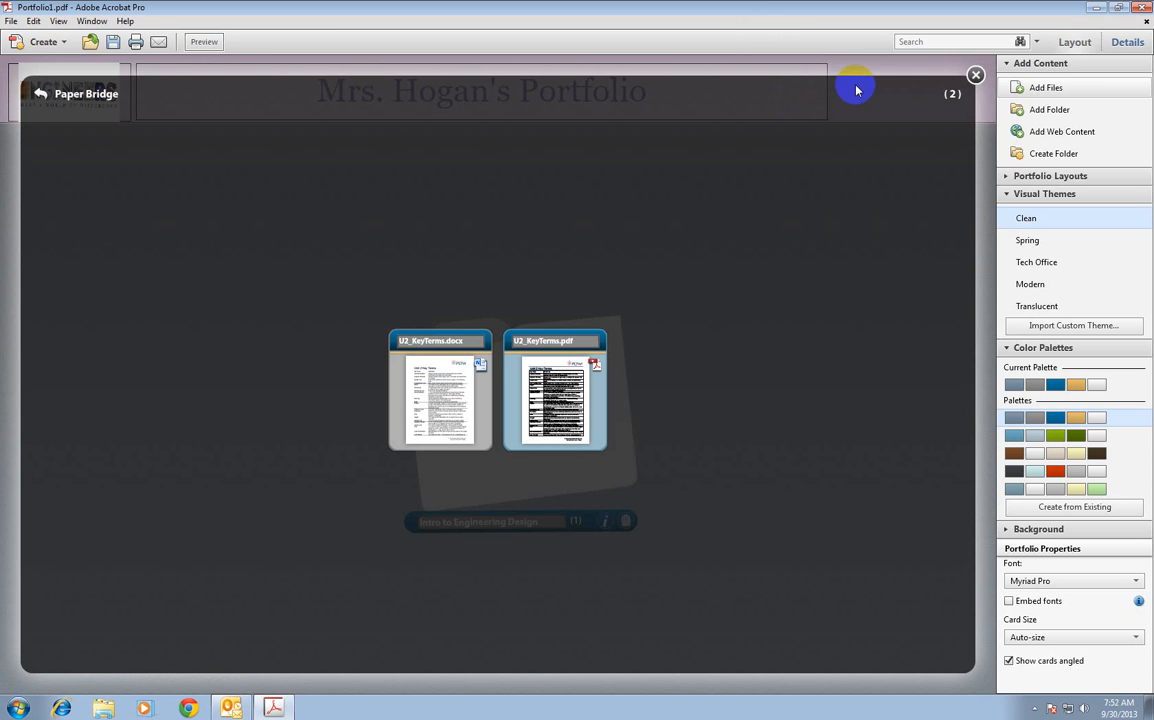